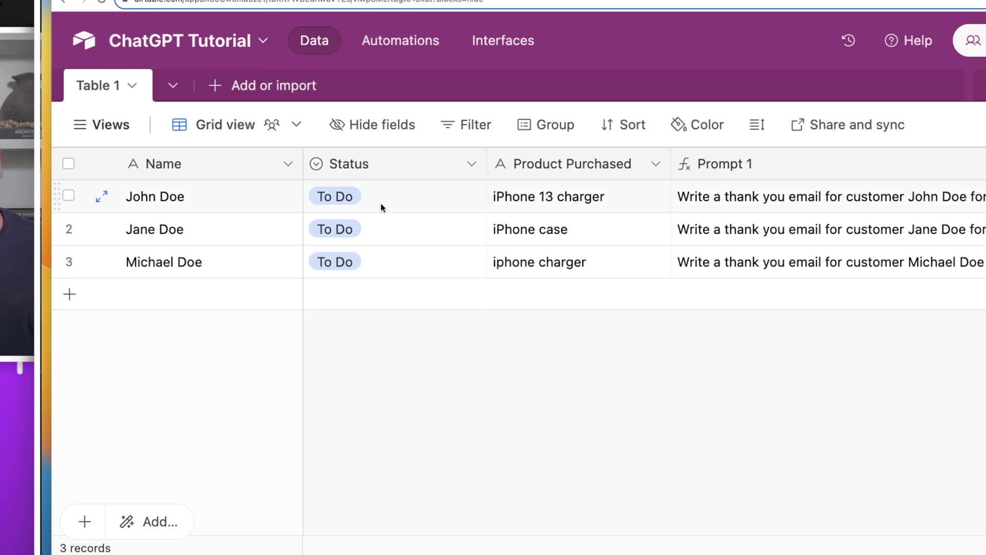
Check the first record's Status options, leaving it at To Do.
left_click(424, 200)
left_click(470, 197)
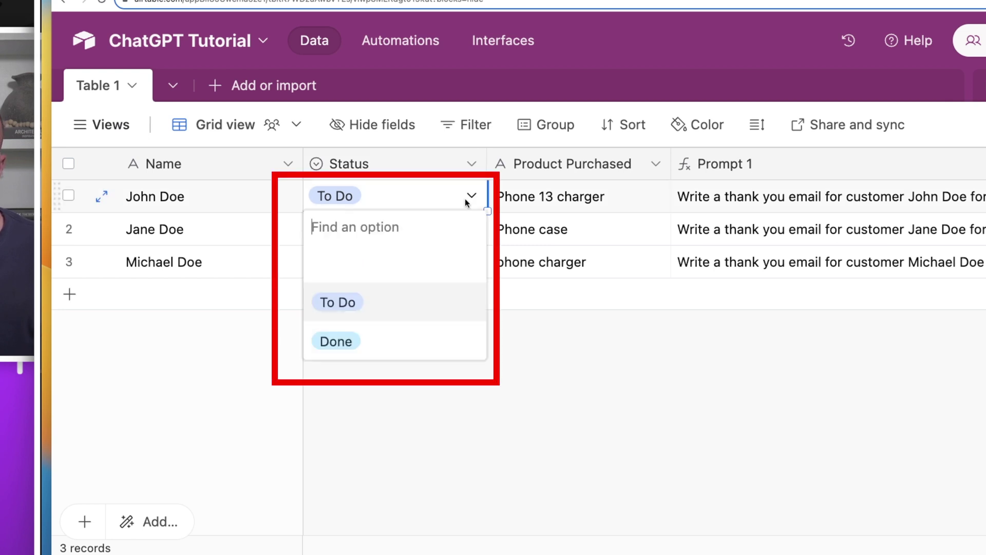
left_click(470, 196)
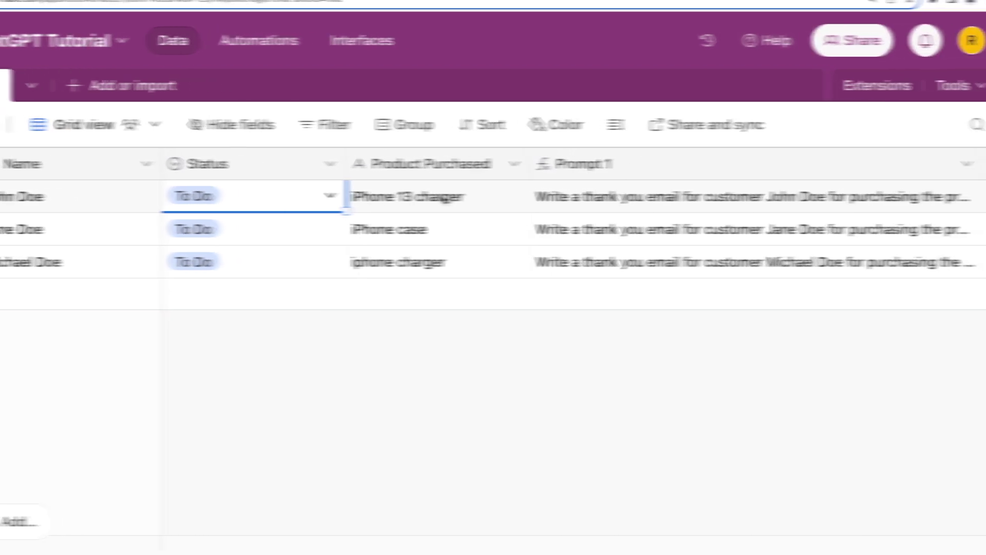
Open Edit field for Prompt 1 to read its Name and Product Purchased formula.
left_click(673, 206)
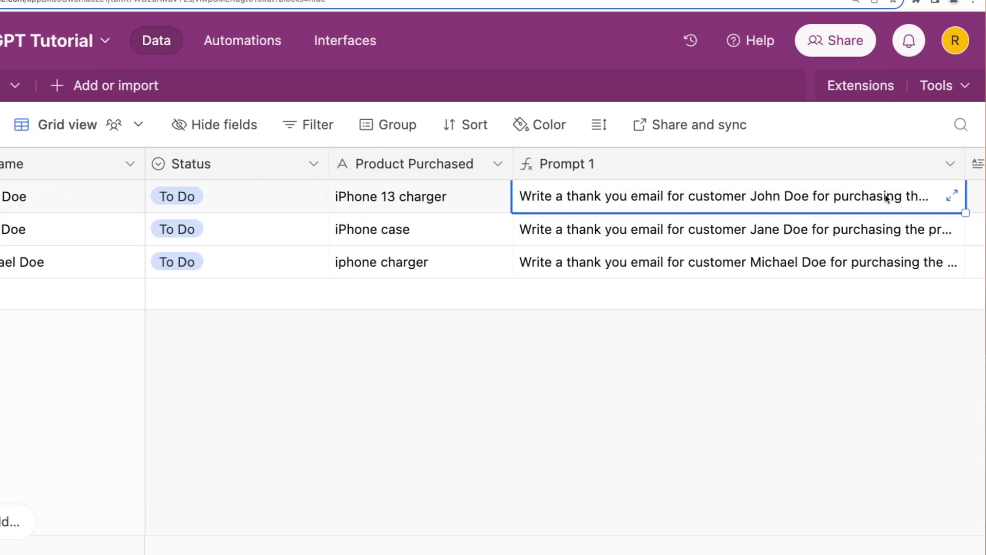
left_click(951, 164)
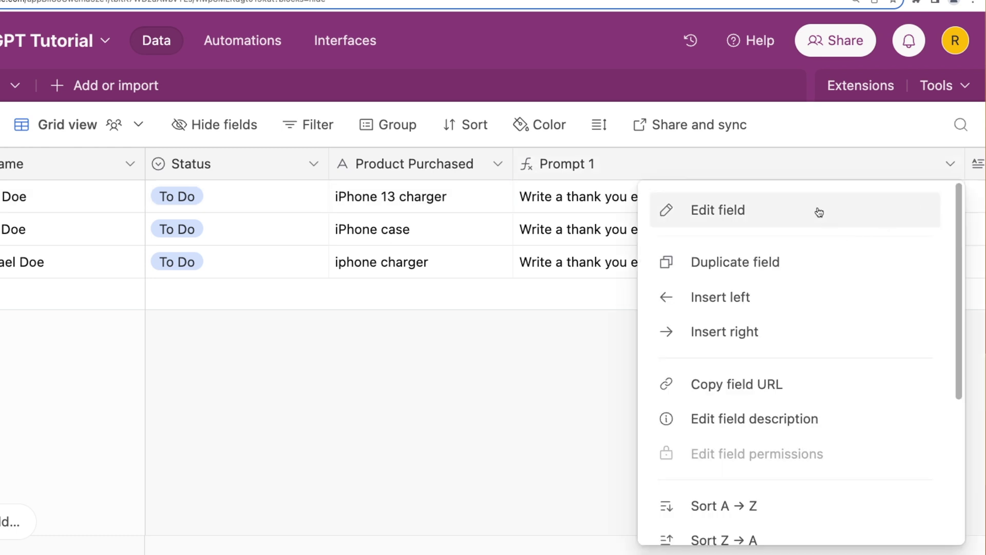
left_click(809, 214)
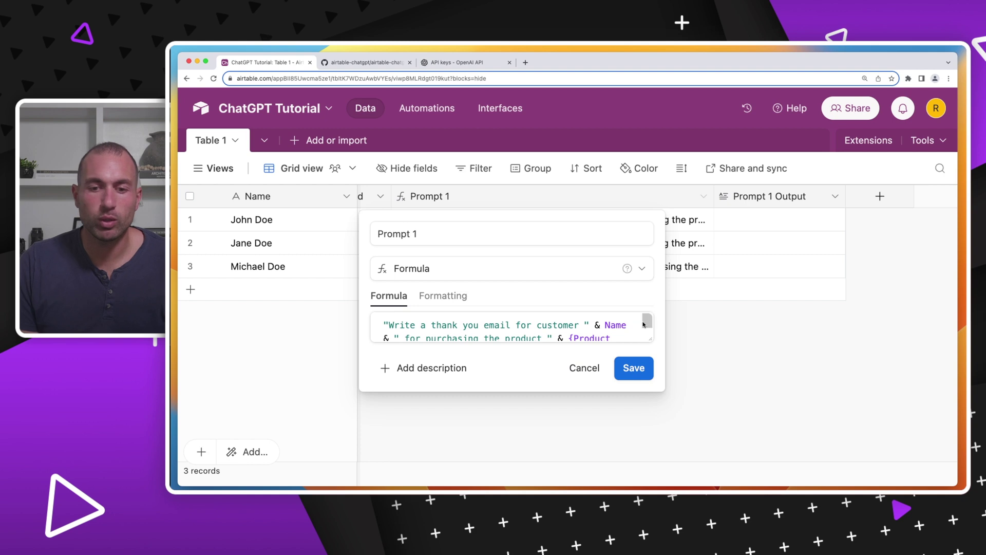
Read the rest of the Prompt 1 formula, close it unchanged, and begin a new field.
left_click_drag(643, 324, 651, 342)
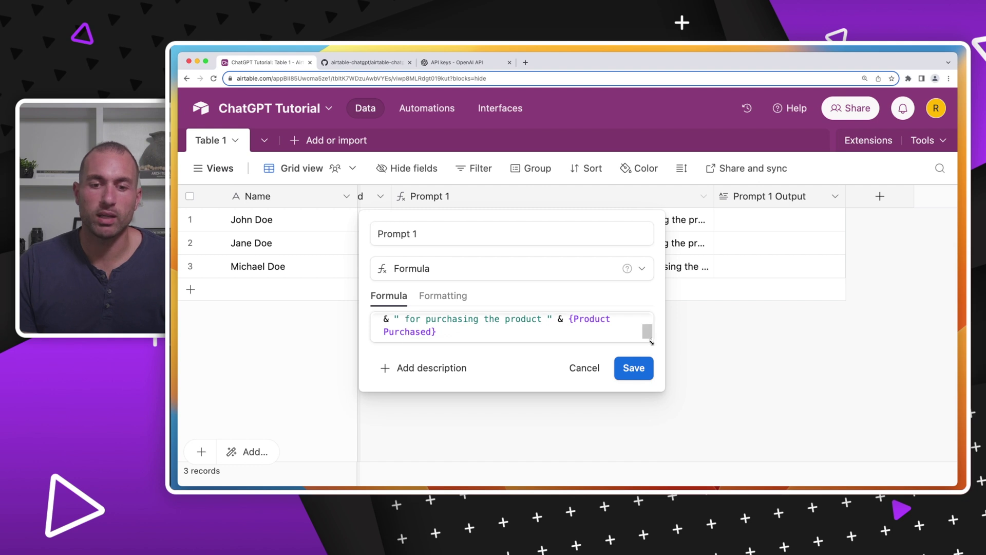
key("Escape")
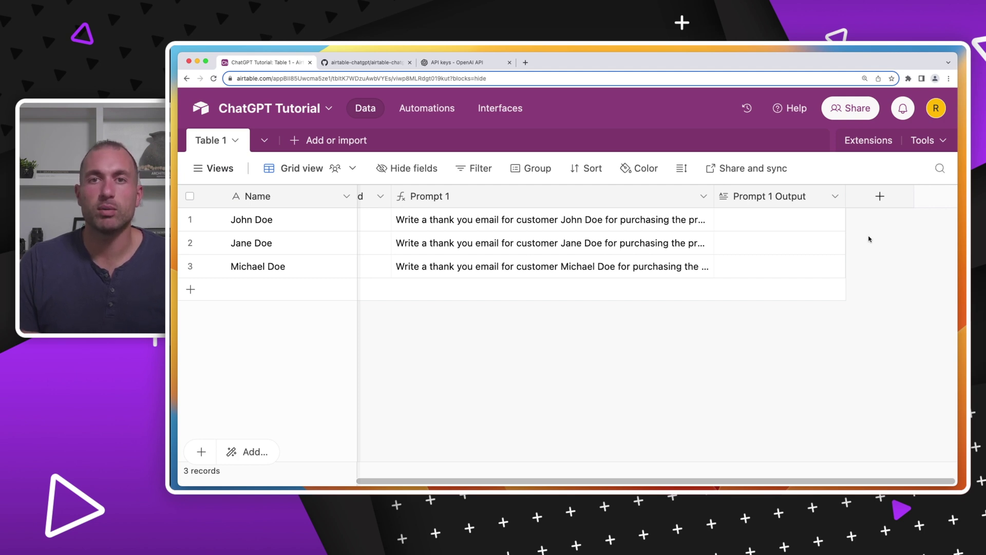
left_click(880, 195)
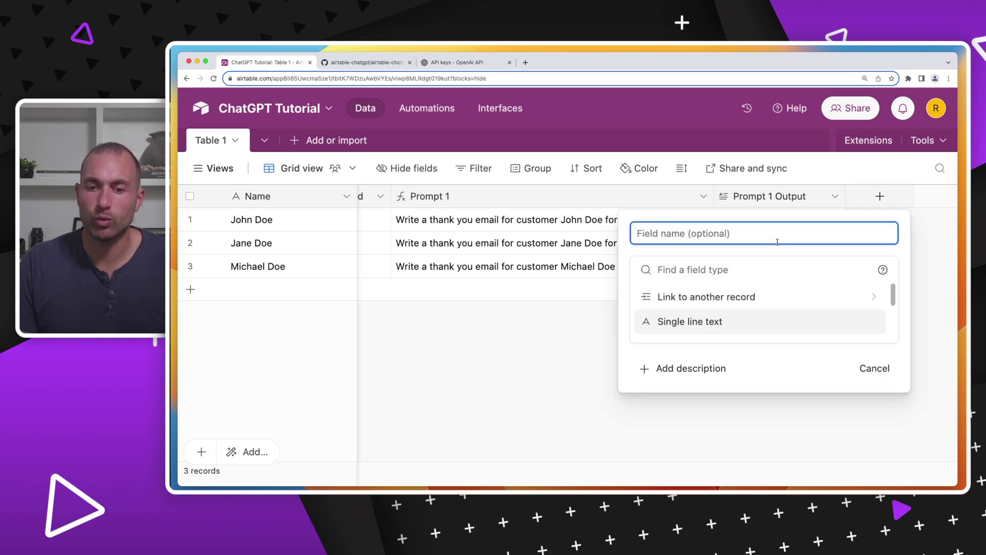
Name the new field 'Prompt 2' and set its type to Formula.
type("Pro")
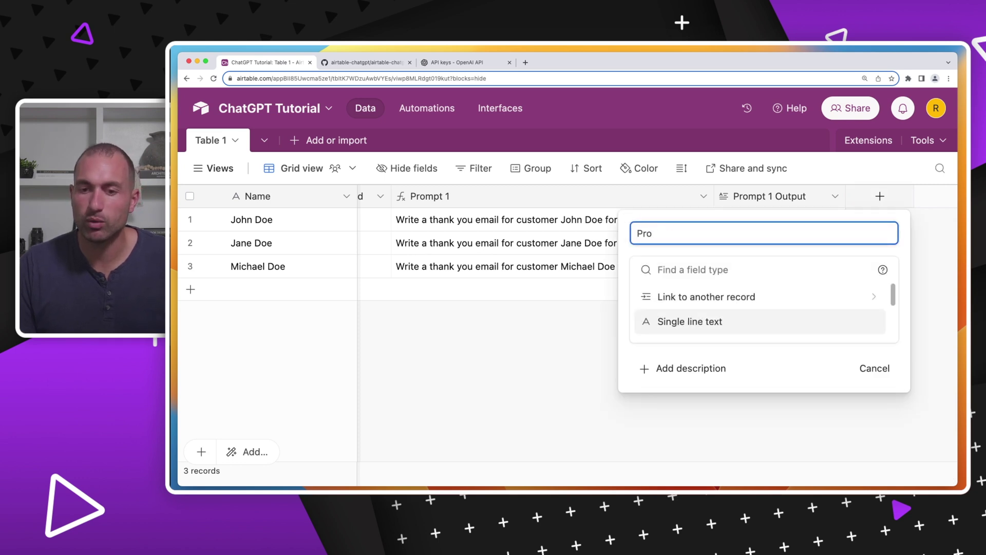
type("mpt 2")
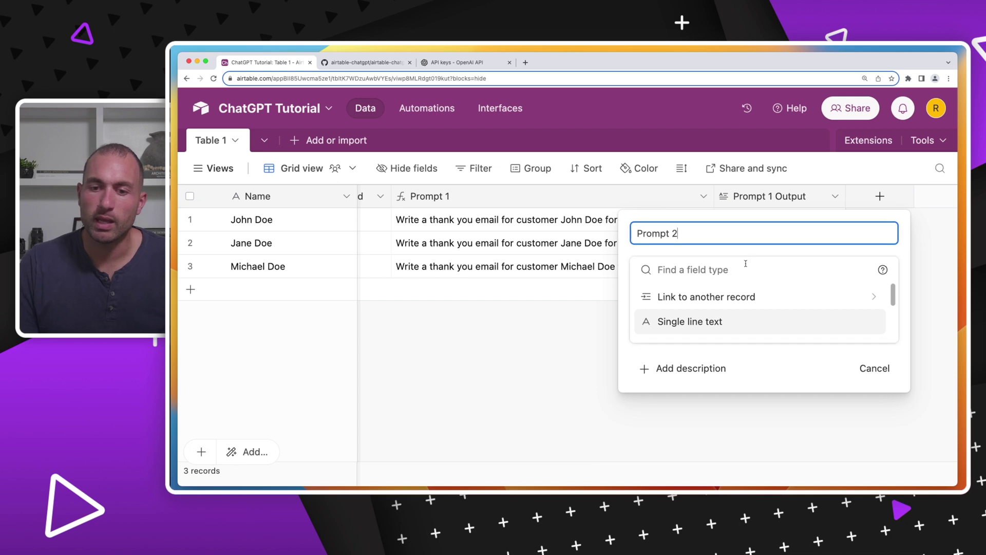
left_click(736, 265)
type("forum")
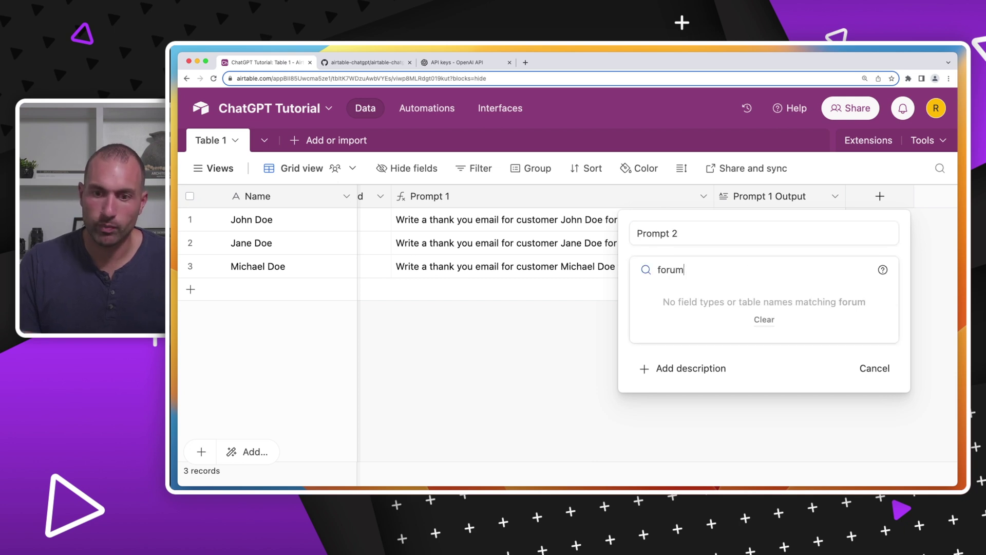
key("BackSpace")
key("BackSpace")
type("m")
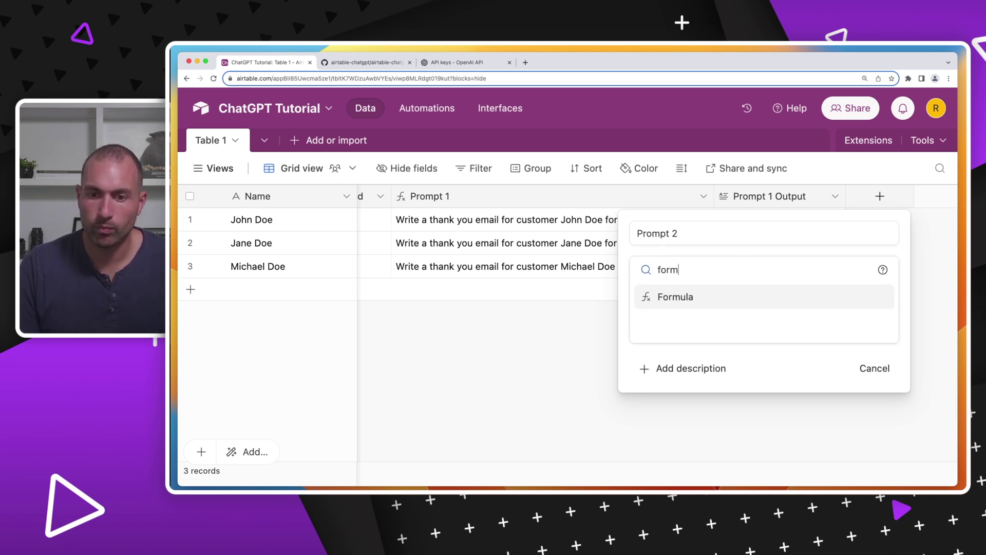
left_click(745, 305)
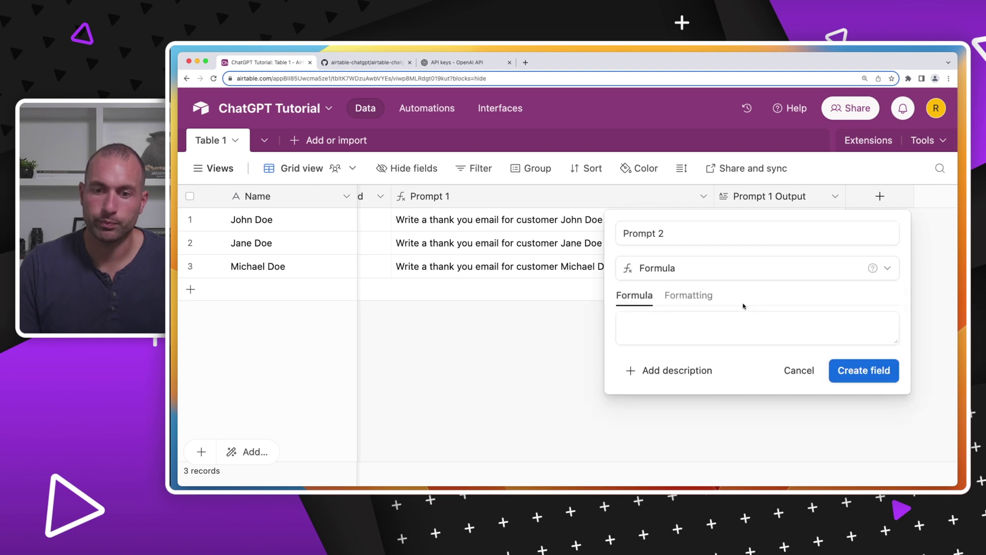
Enter the formula "Write an email asking" & Name & " to review the product " & {Product Purchased}, then create the field.
left_click(717, 325)
type("\"\"")
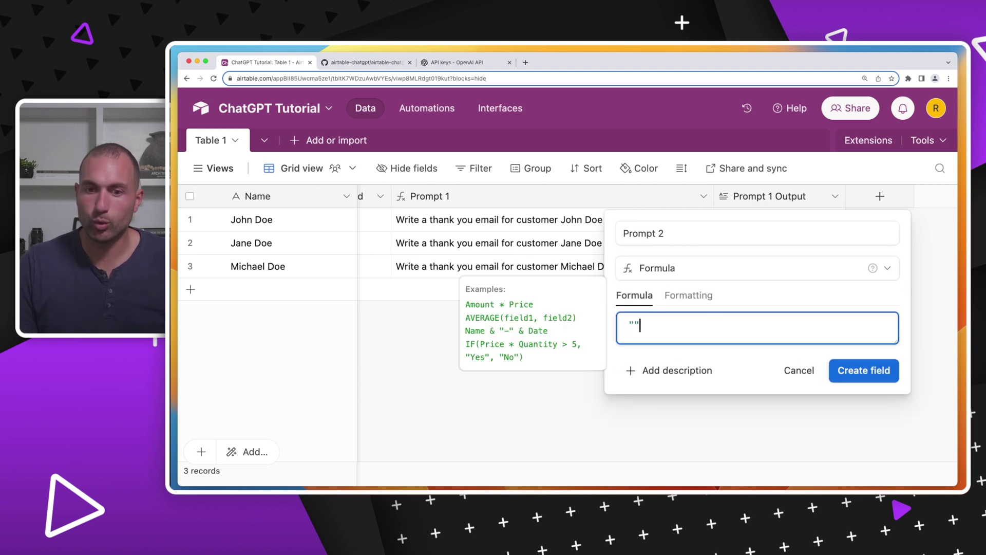
type("Write an ")
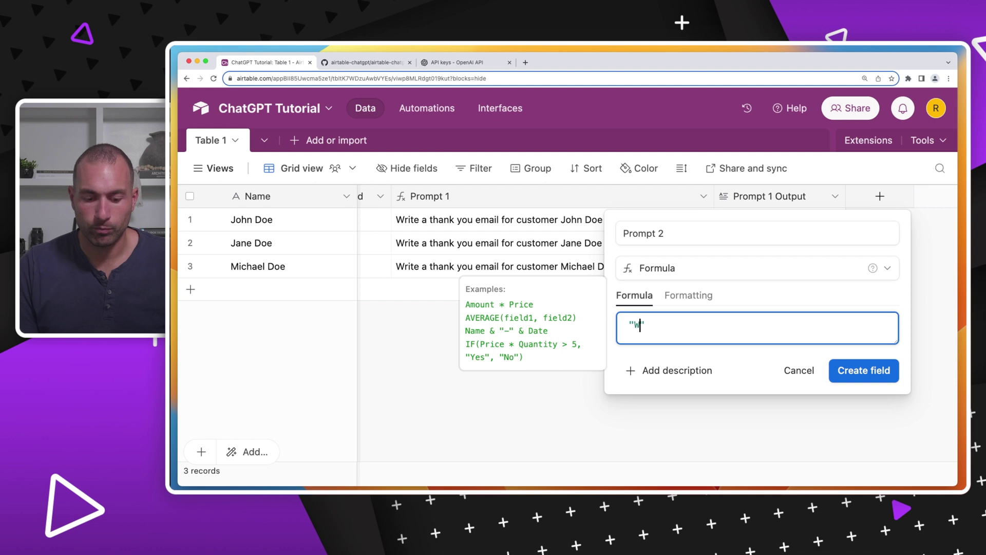
type("email ask")
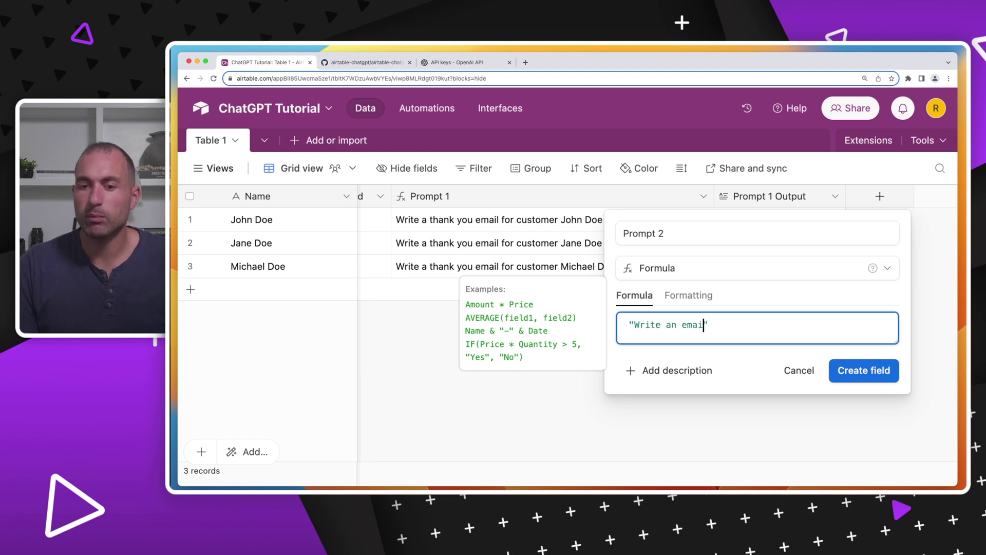
type("ing")
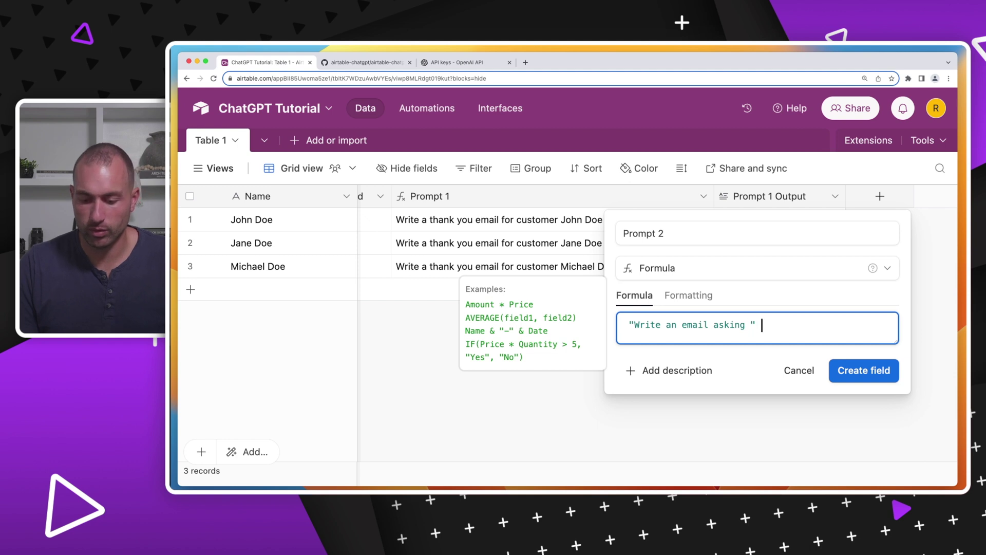
key("Right")
type("& N")
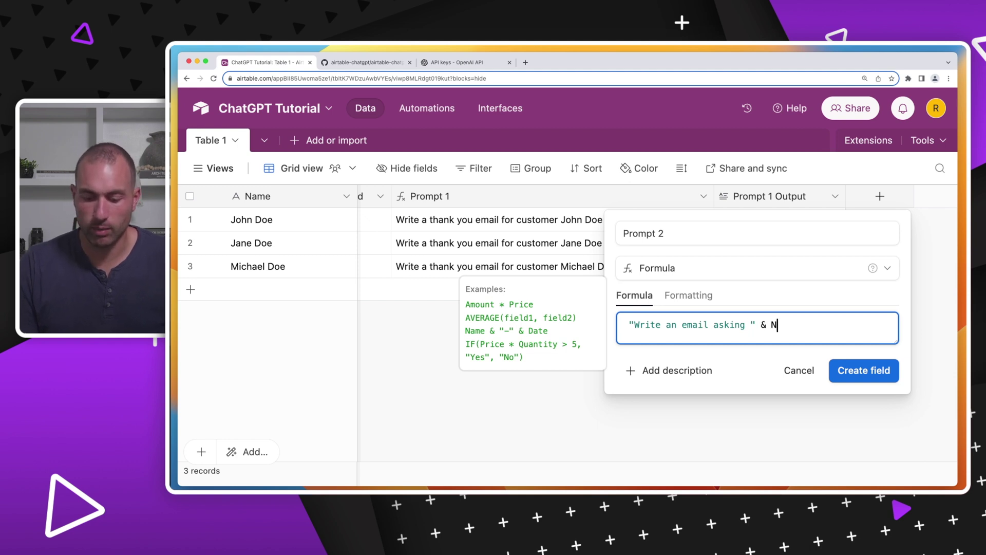
key("Return")
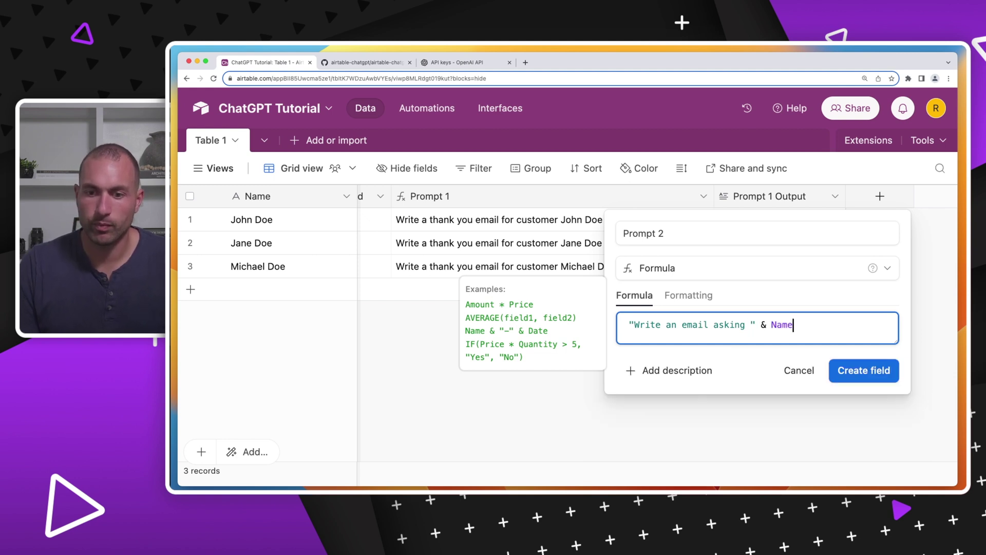
type("& \"\"")
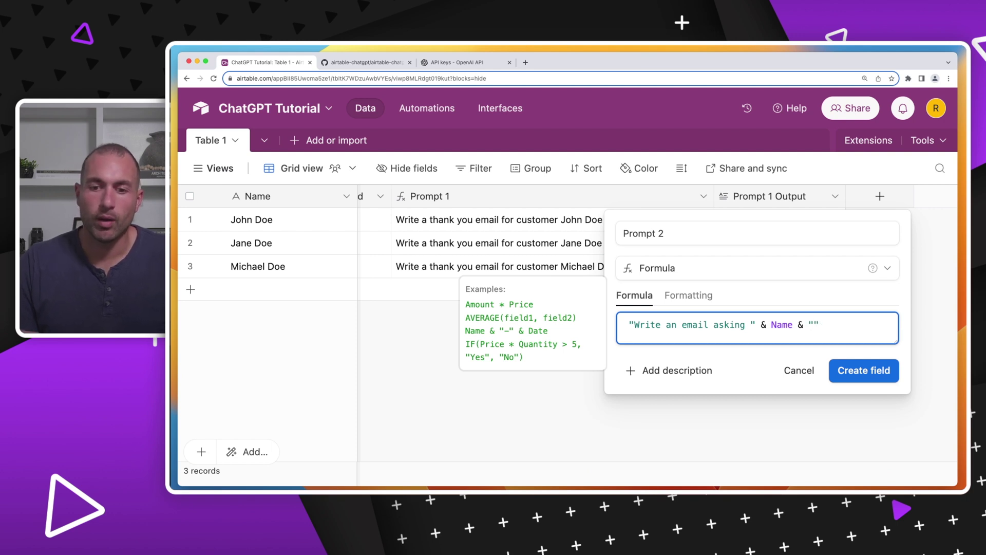
type(" to re")
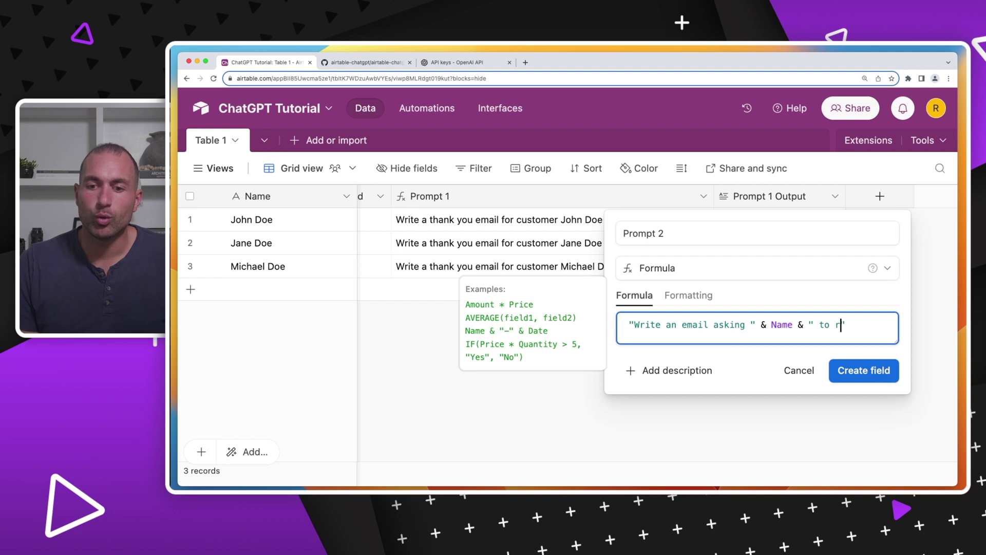
type("view the pro")
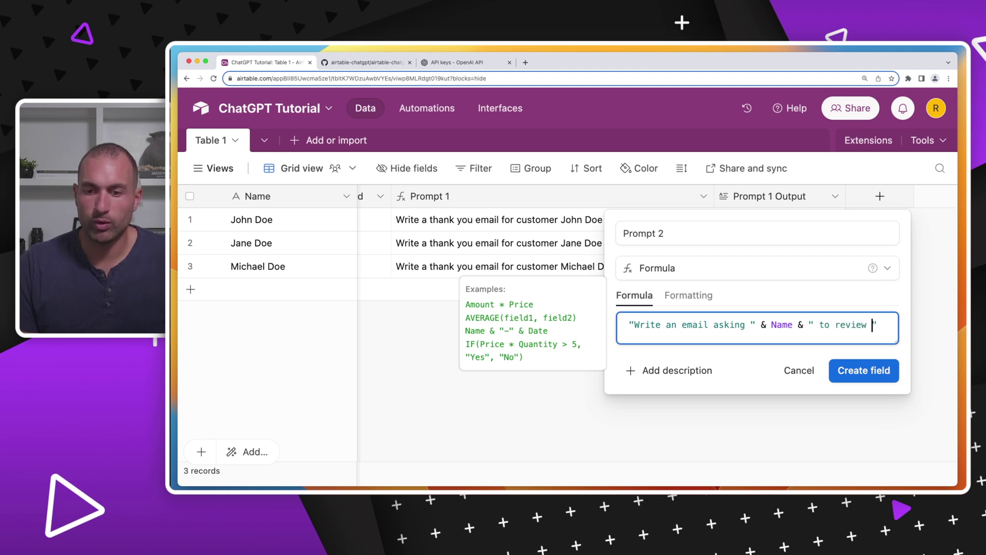
type("duct \" ")
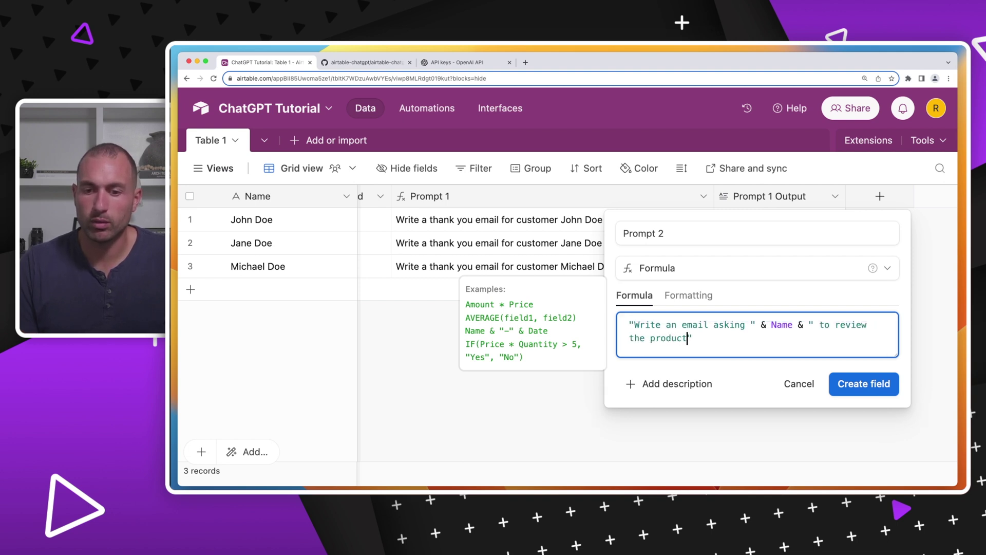
type("&")
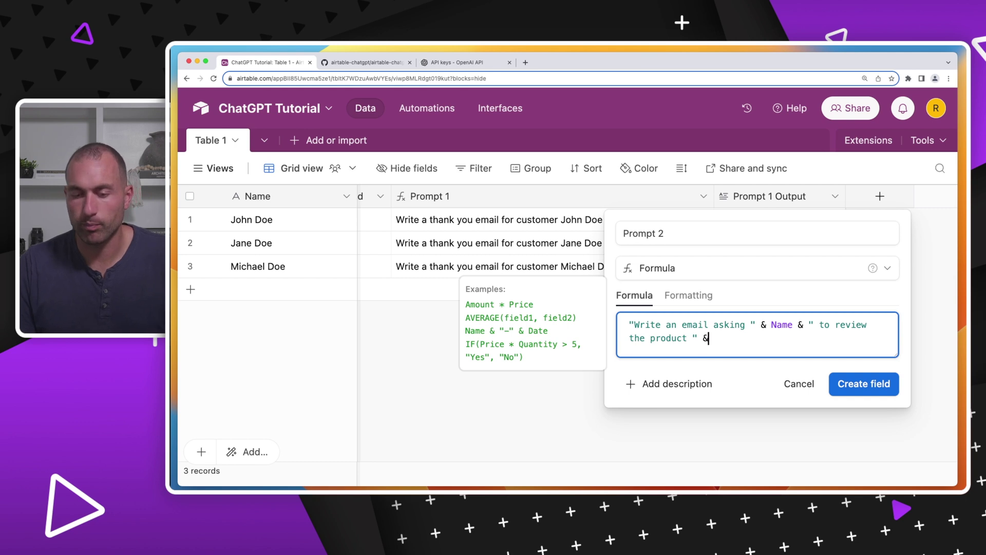
type(" produc")
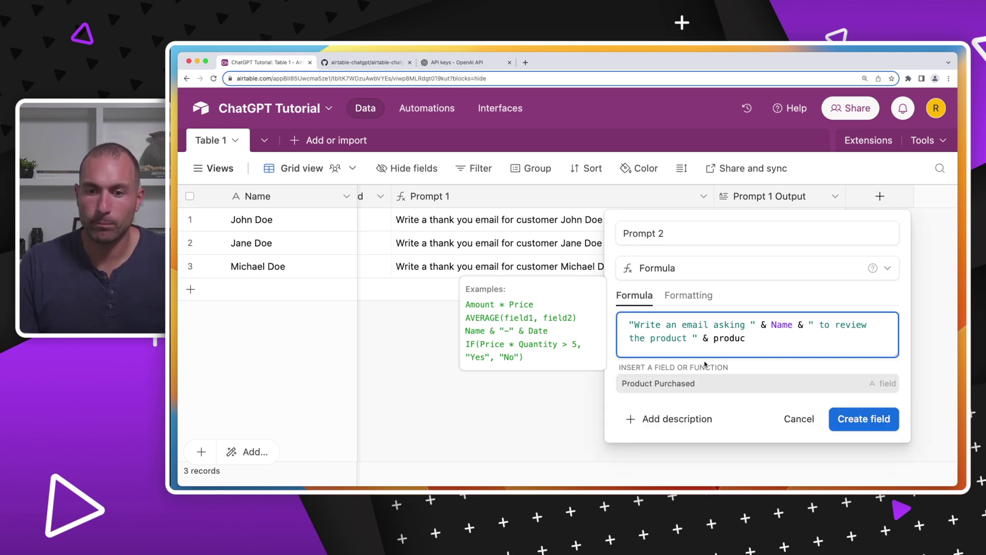
left_click(685, 389)
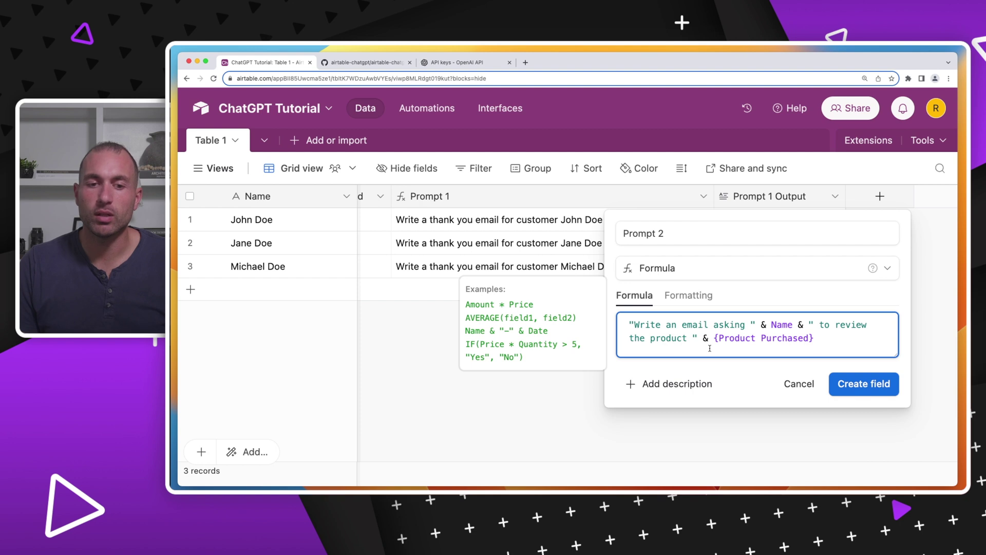
left_click(868, 386)
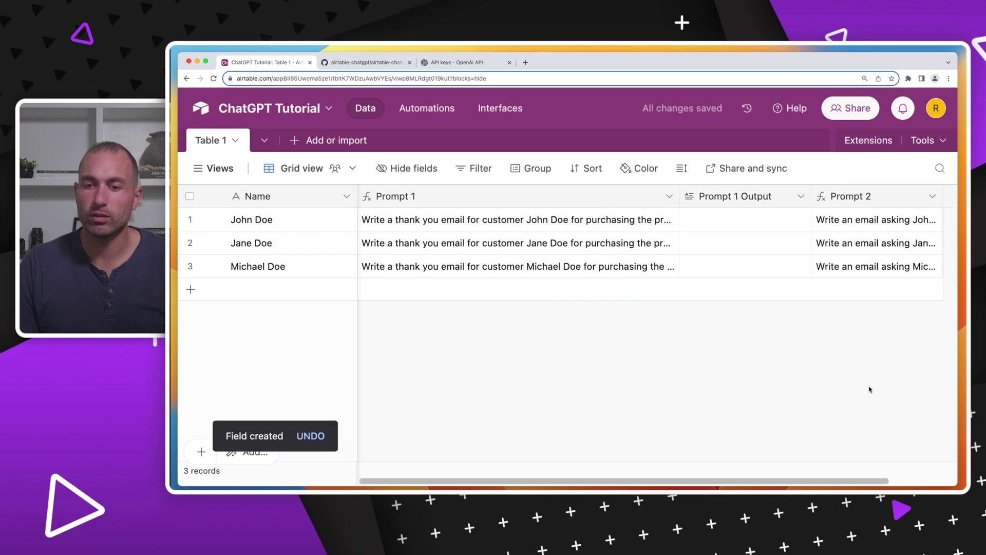
Create a Long text field named 'Prompt 2 Output' beside Prompt 2.
left_click_drag(868, 481, 942, 478)
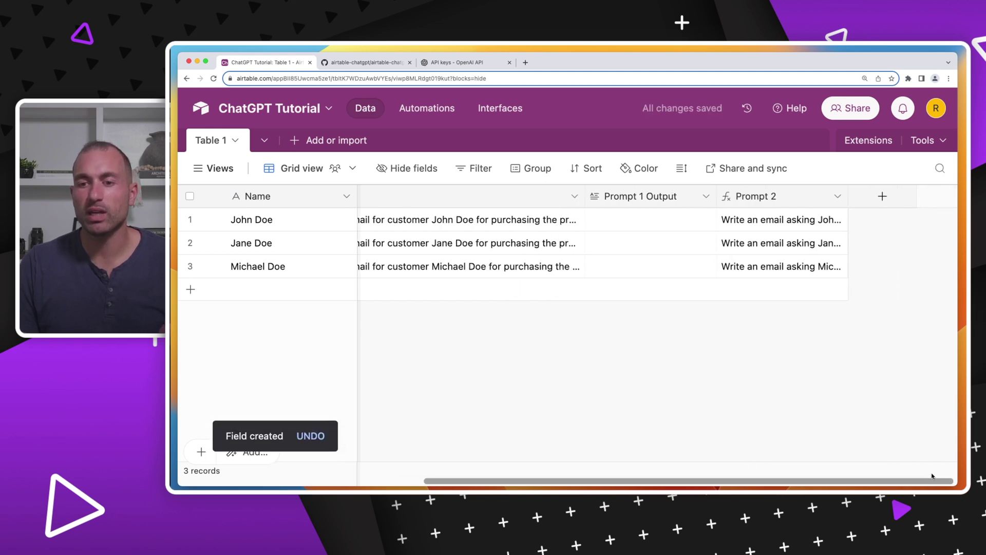
left_click(880, 196)
type("P")
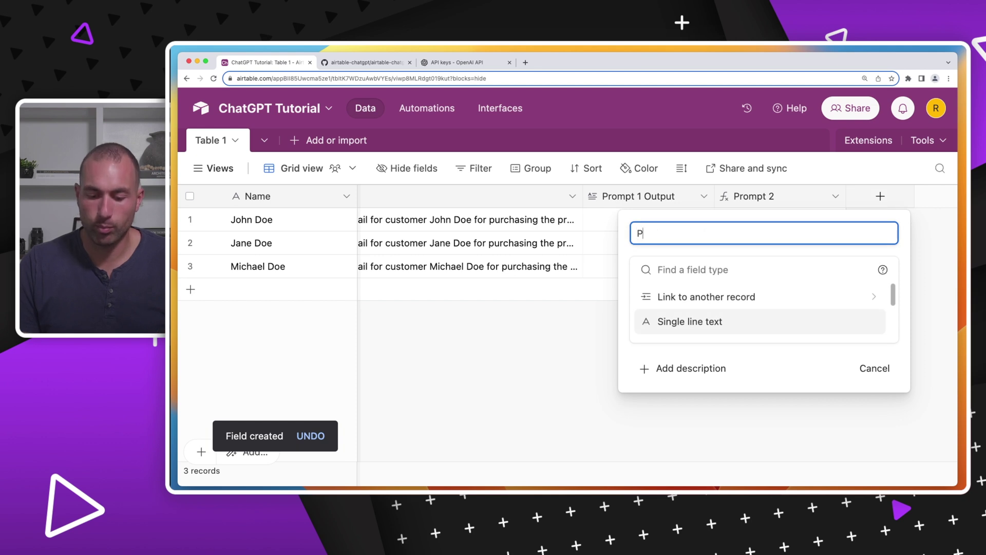
type("rompt 2 Output")
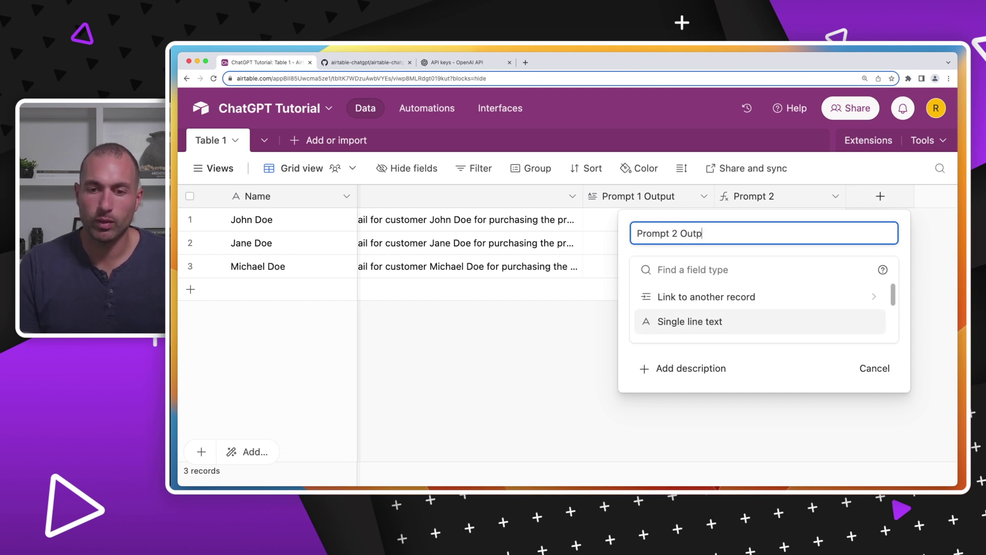
left_click(702, 269)
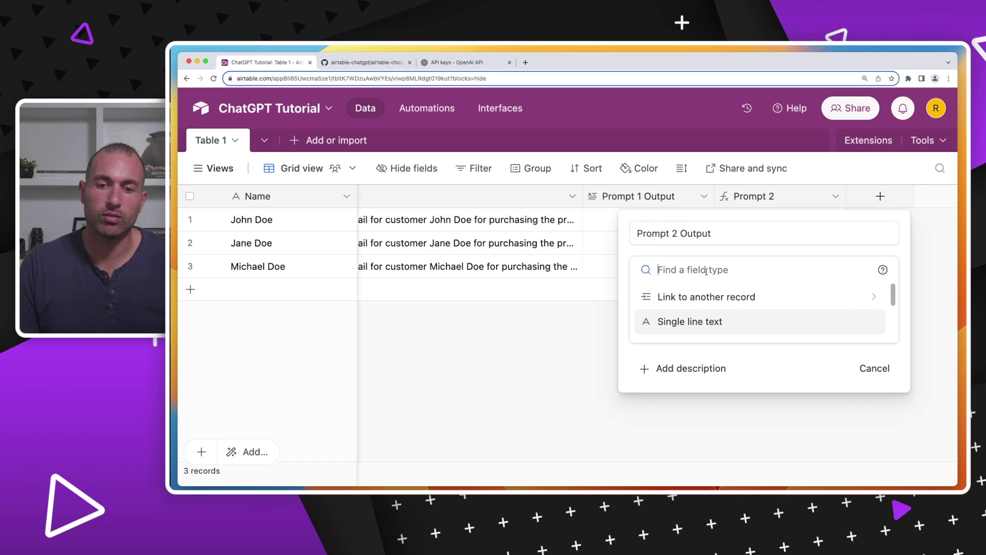
type("long")
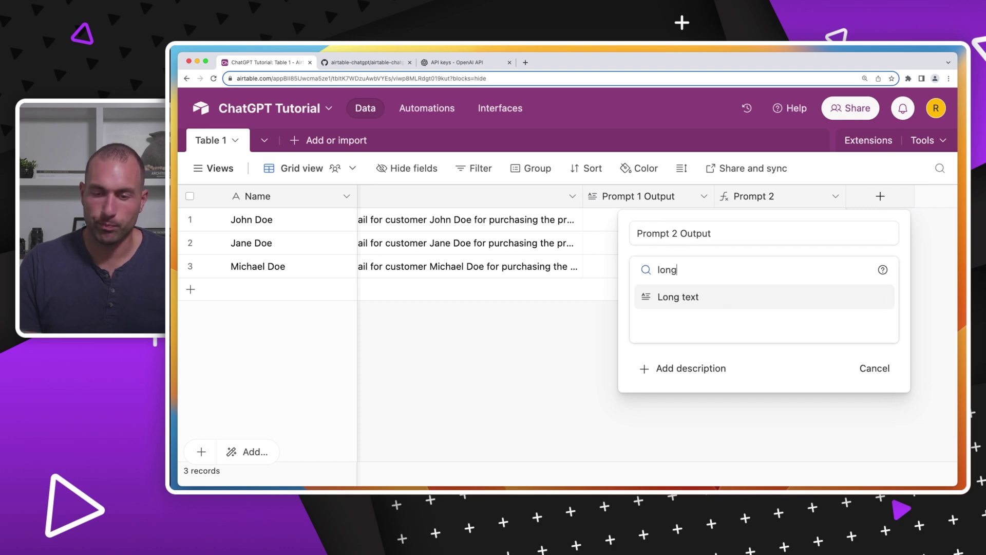
left_click(707, 307)
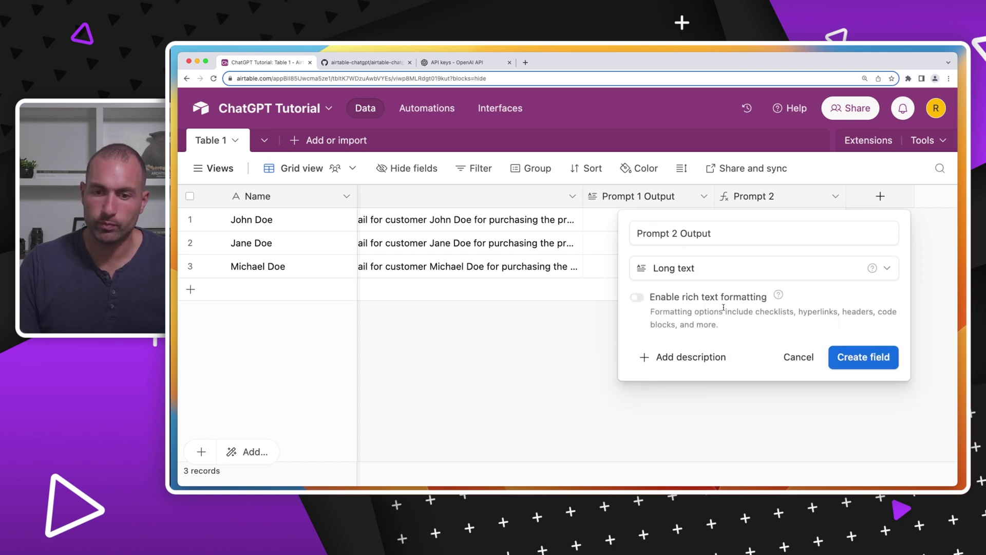
left_click(884, 362)
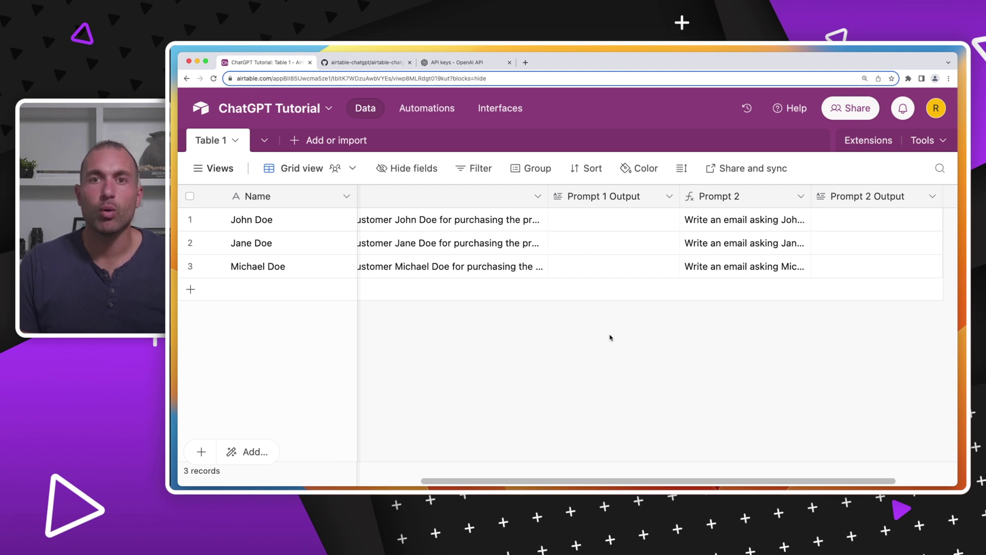
Copy the raw airtable-chatgpt.js file from the GitHub airtable-chatgpt repository, then return to Airtable.
left_click(366, 62)
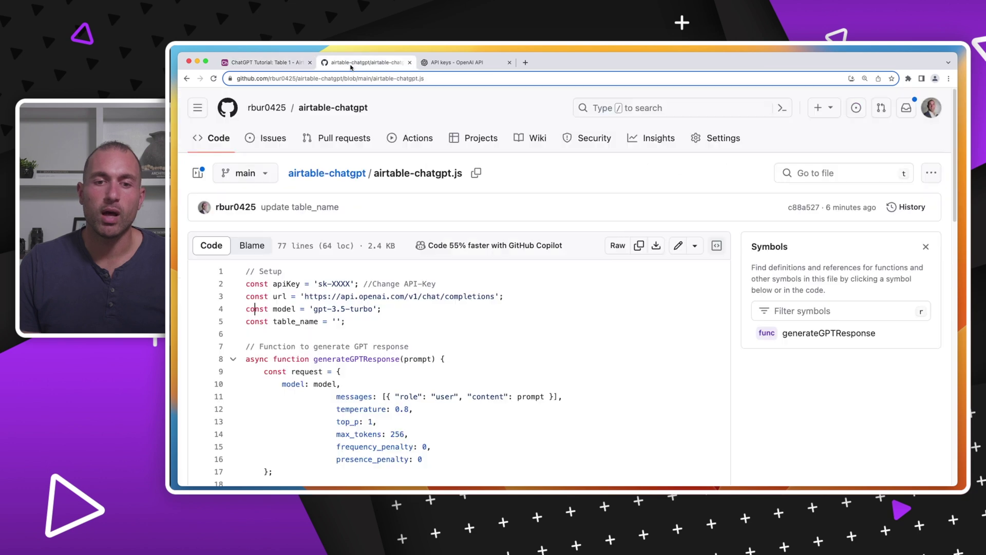
left_click(187, 78)
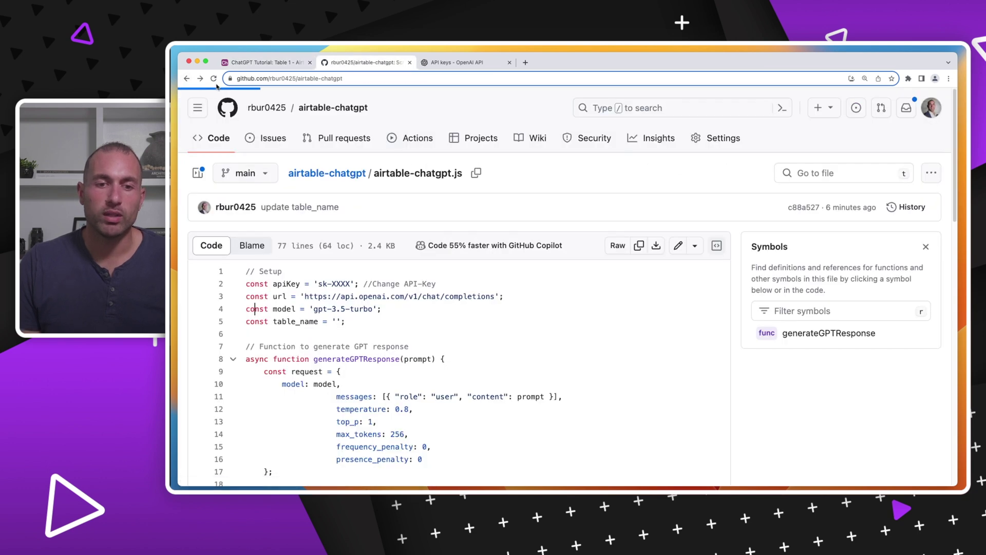
left_click(214, 80)
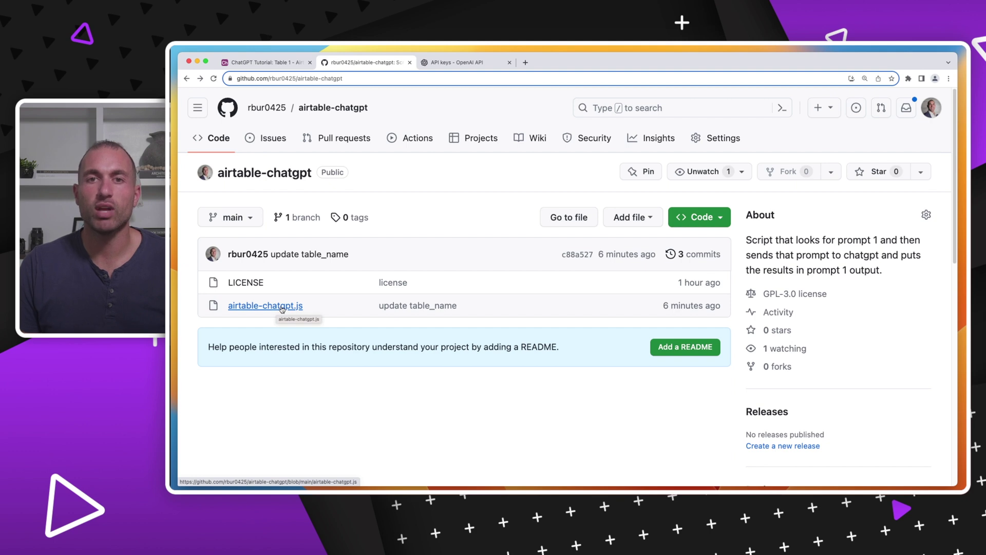
left_click(281, 307)
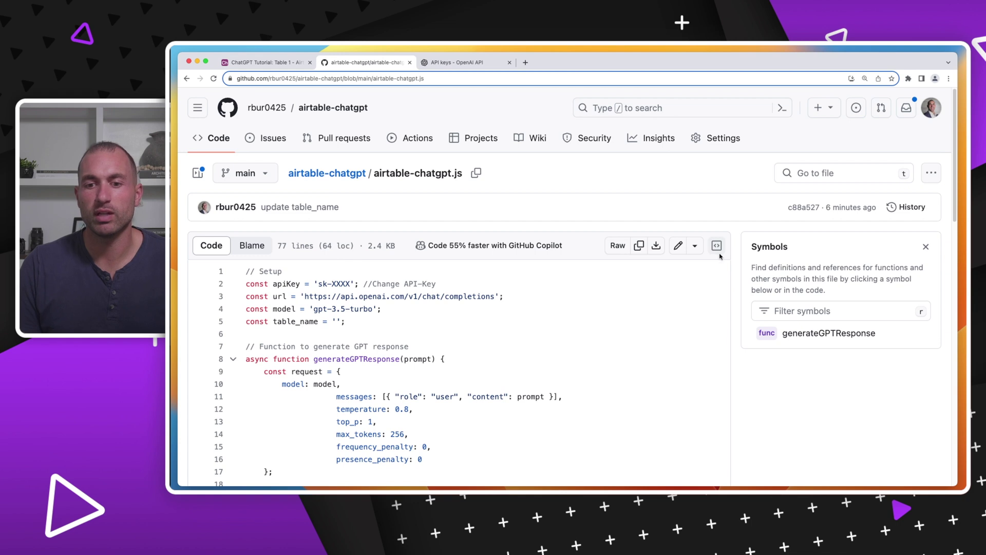
left_click(641, 248)
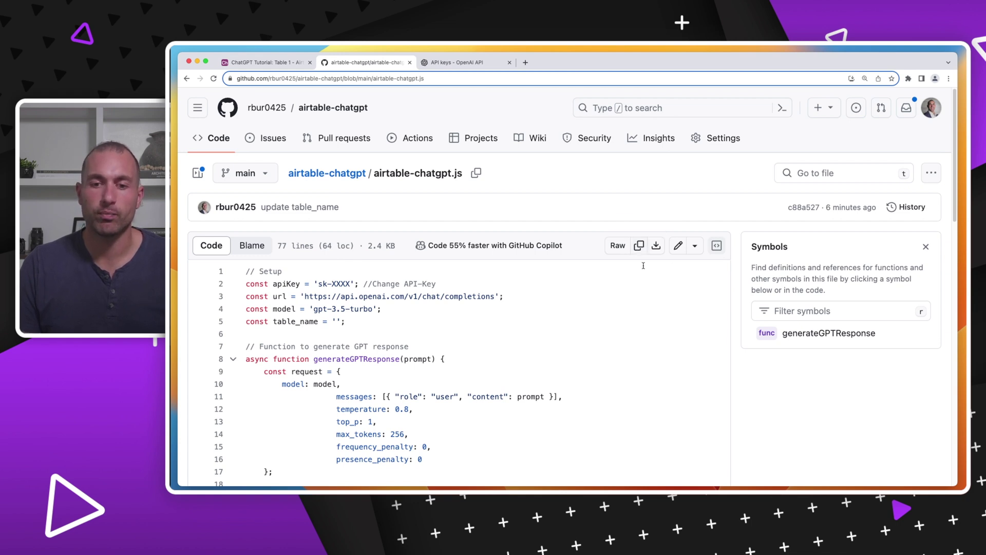
left_click(271, 64)
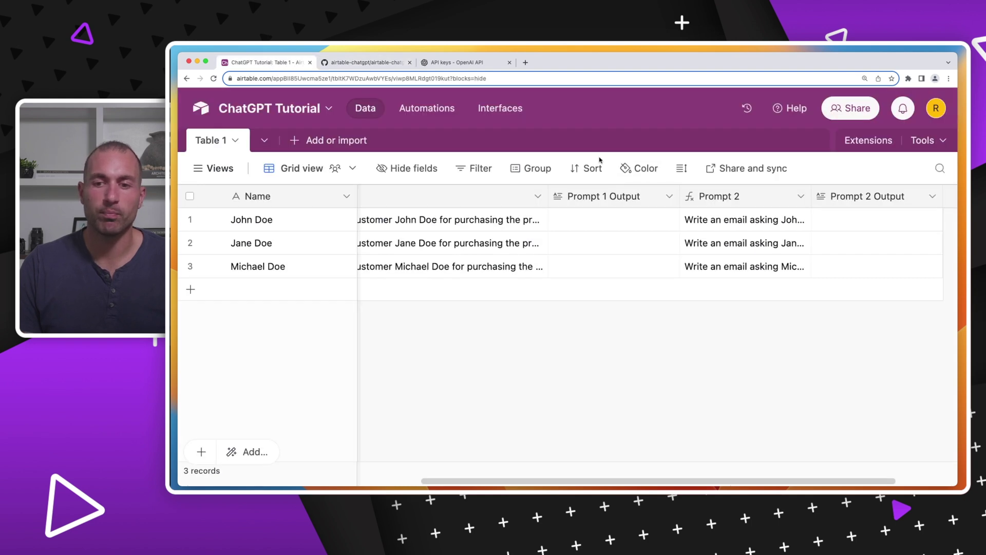
Add the Scripting extension via the Extensions panel and dismiss its welcome examples.
left_click(873, 146)
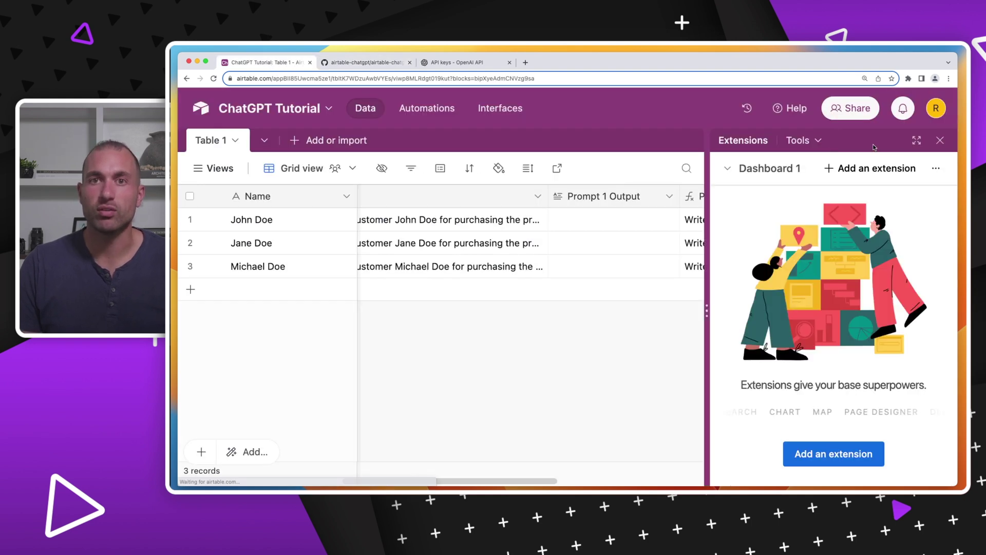
left_click(829, 455)
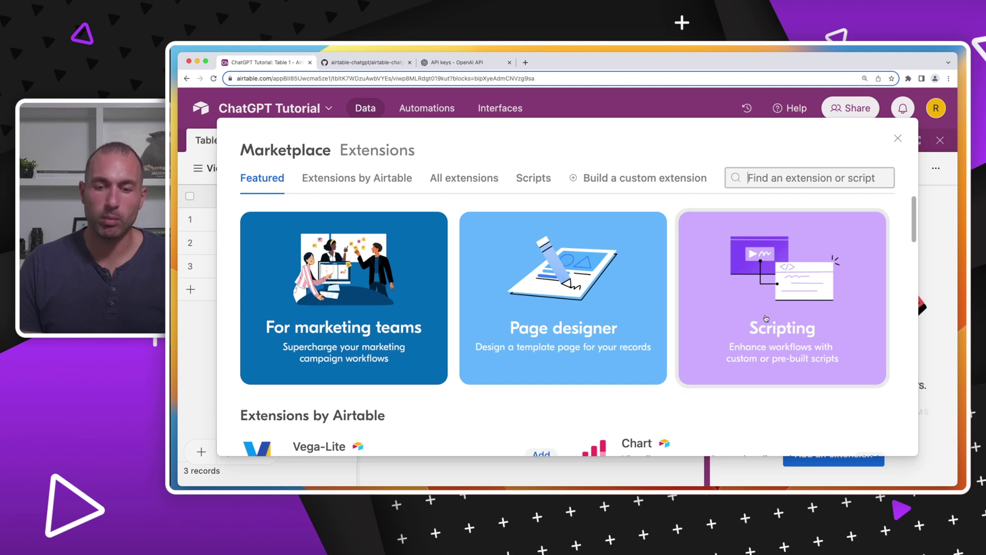
type("scrip")
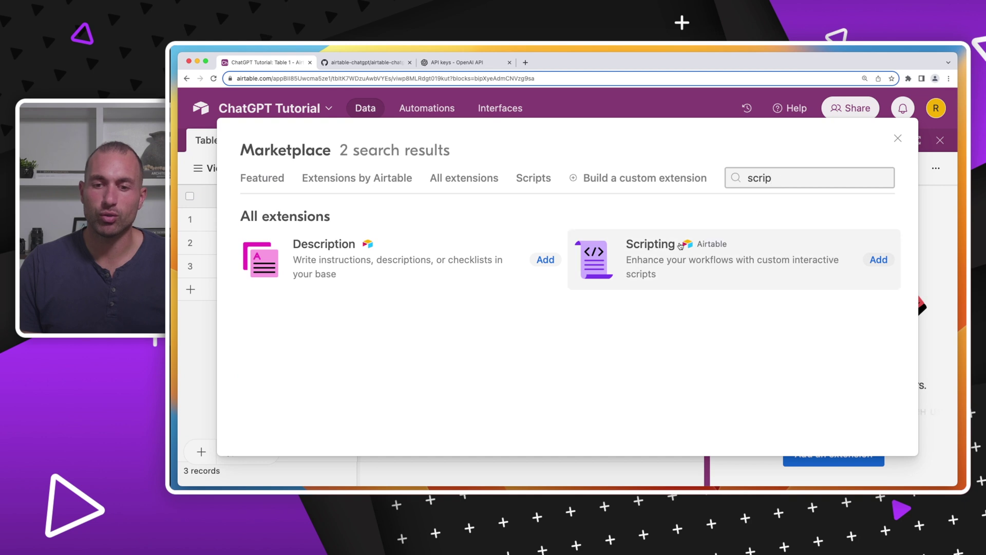
left_click(878, 260)
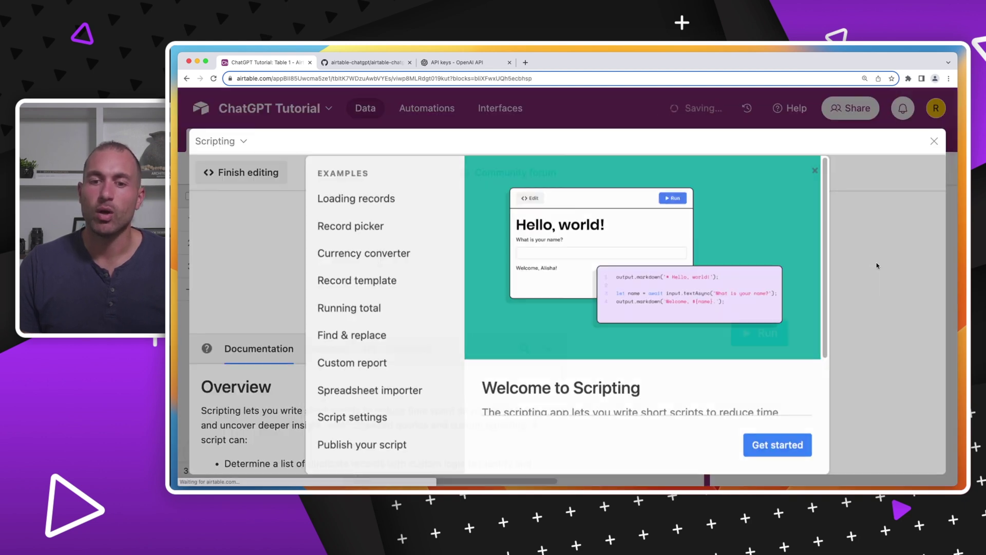
left_click(818, 171)
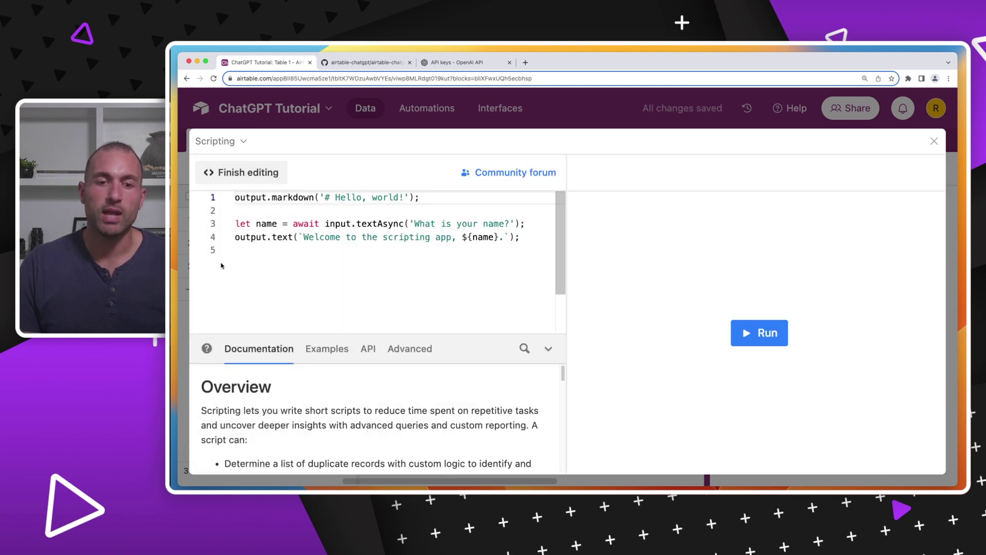
Paste the copied ChatGPT script over the default Hello, world sample code.
left_click_drag(528, 238, 235, 197)
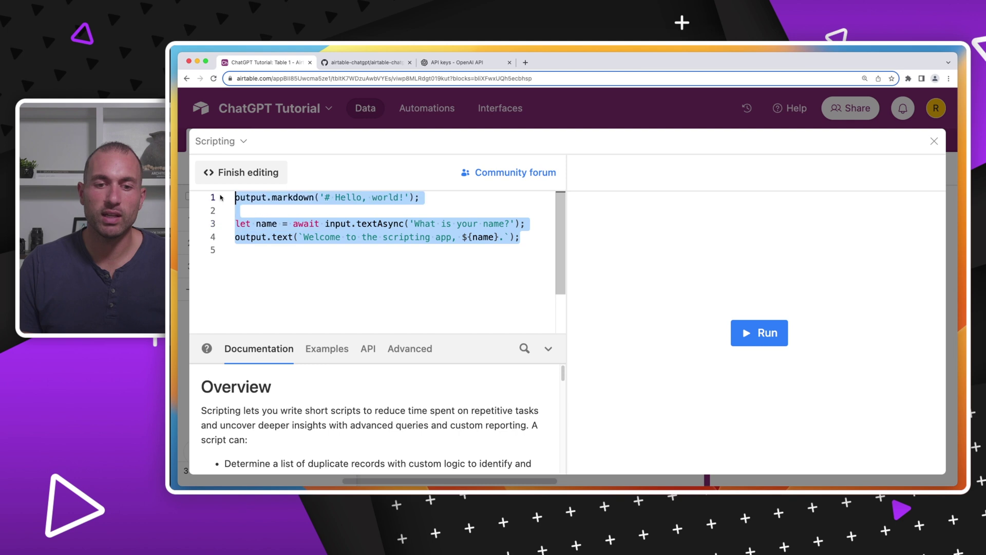
key("super+v")
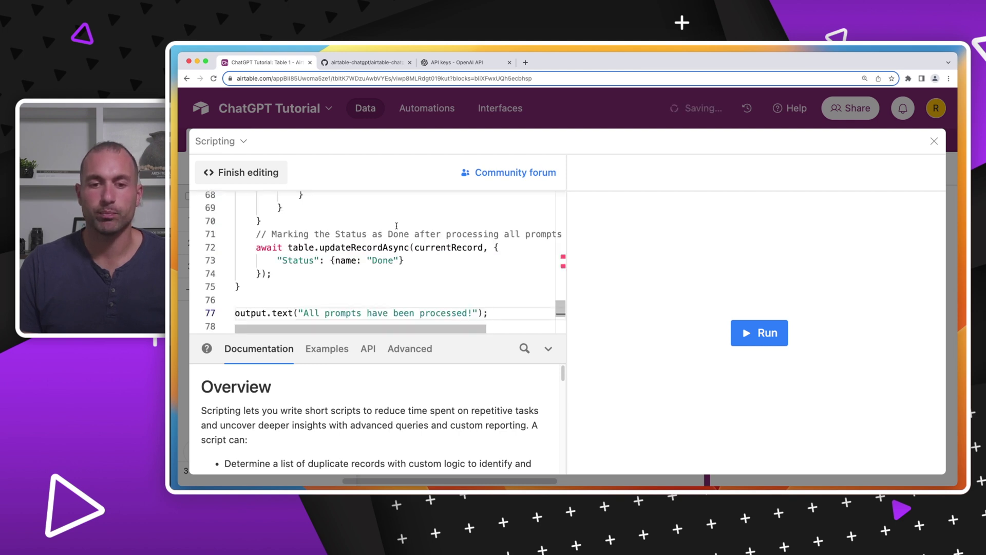
scroll(395, 227, "up", 20)
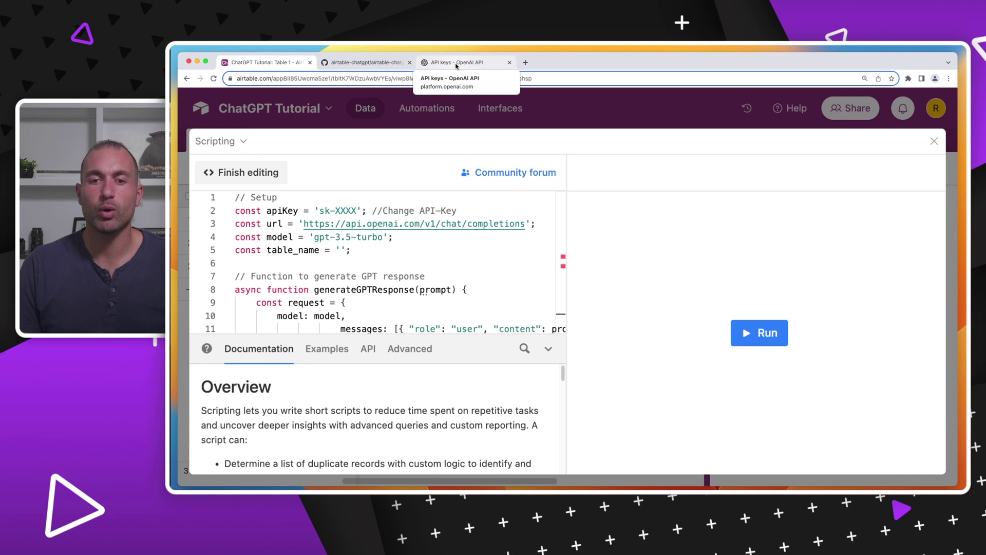
Copy the new secret key from the OpenAI API keys page and go back to Airtable.
left_click(456, 64)
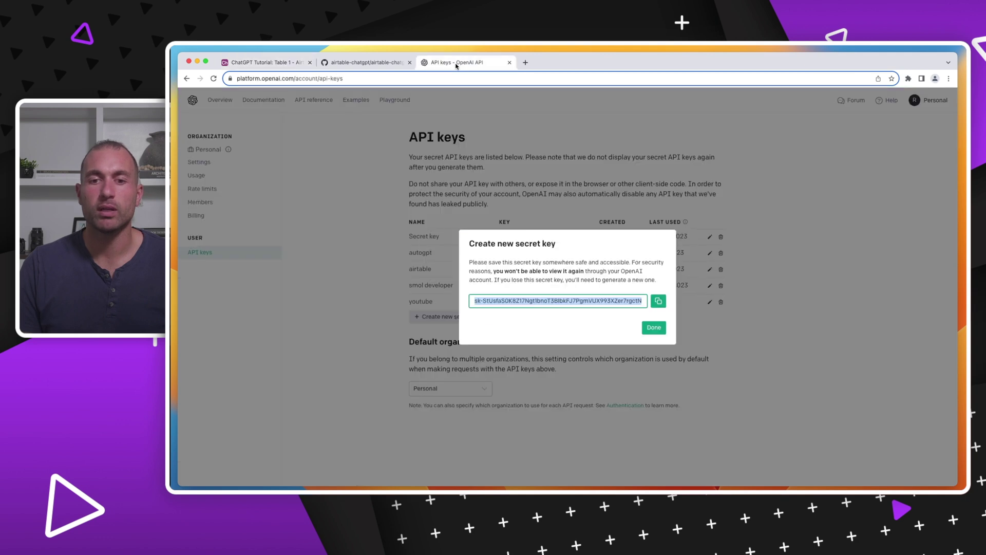
left_click(658, 300)
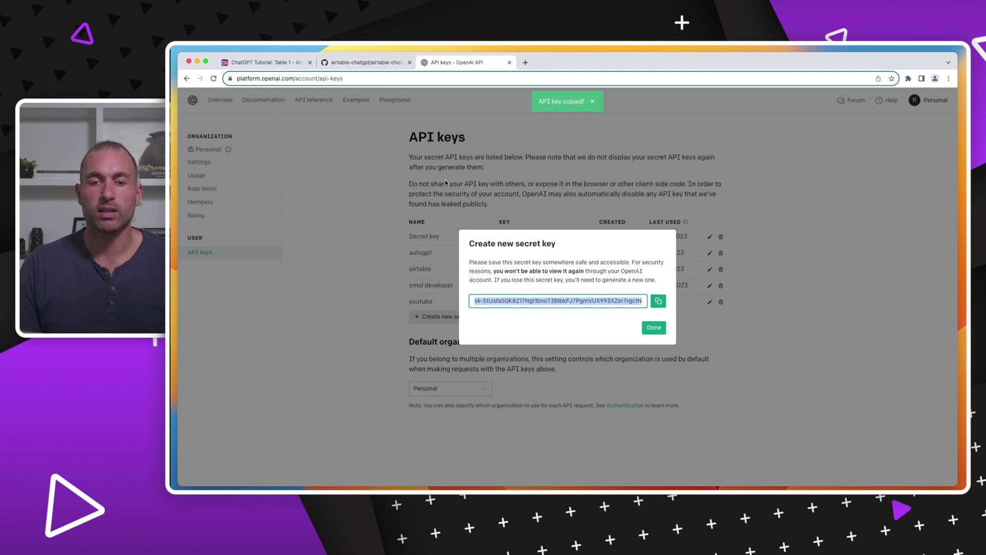
left_click(292, 63)
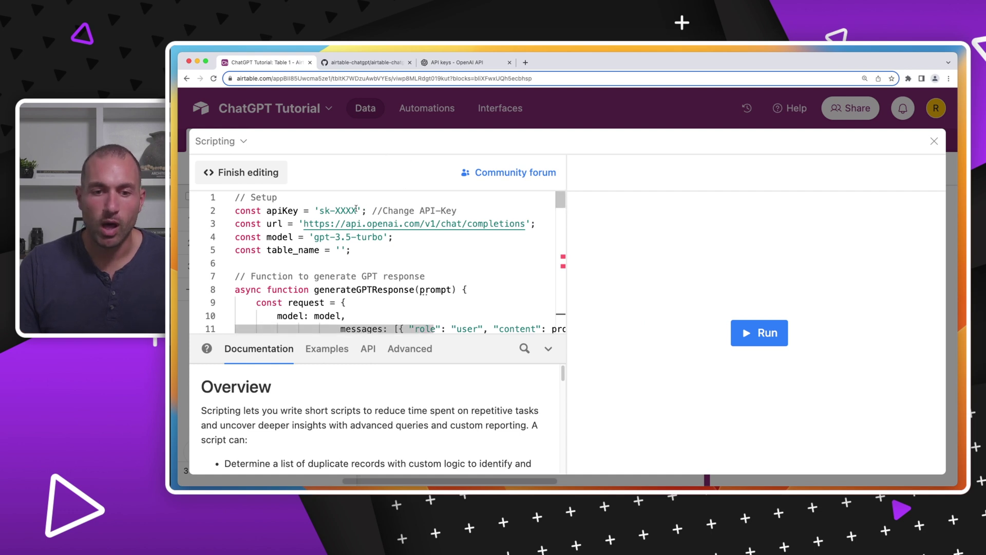
Replace the sk-XXXX placeholder on line 2 with the pasted OpenAI API key.
left_click_drag(357, 211, 322, 206)
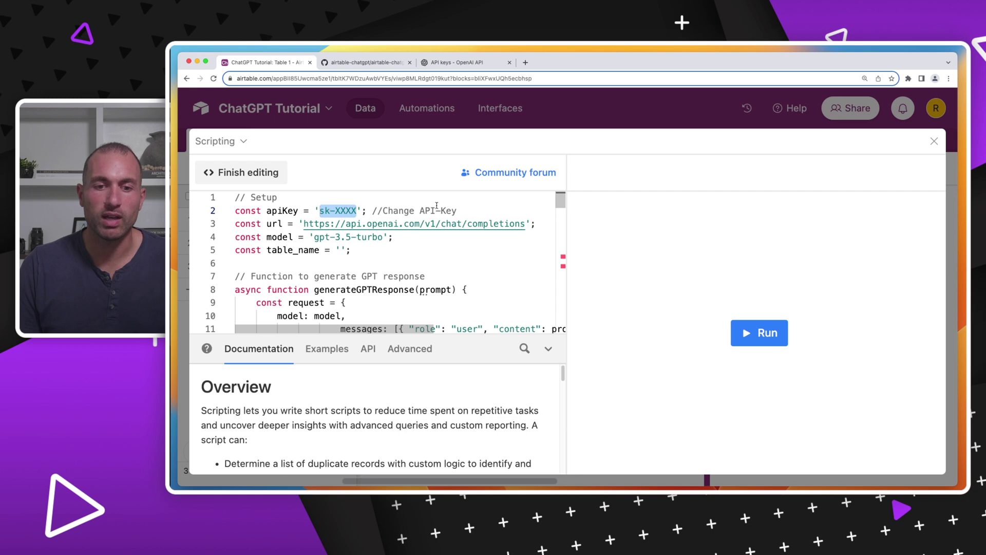
key("BackSpace")
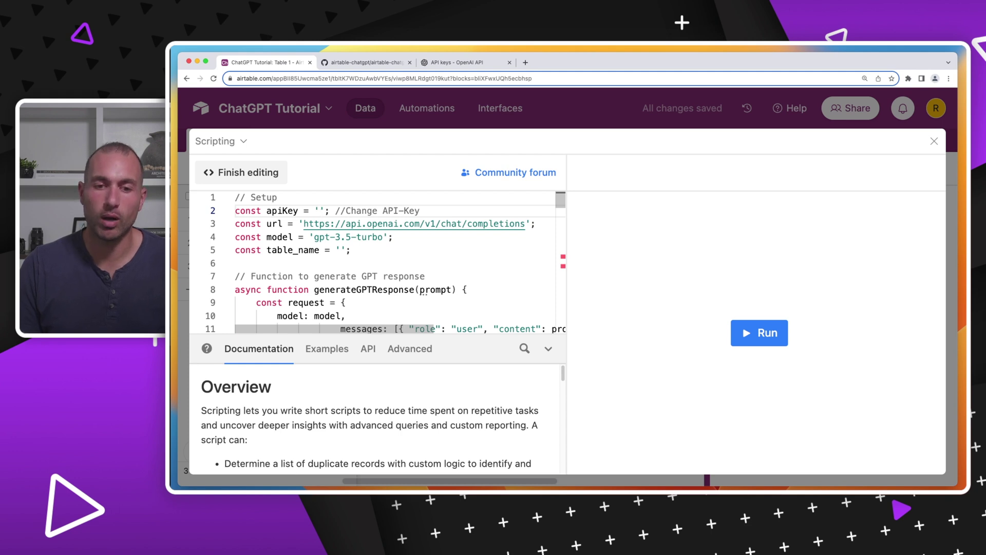
key("super+v")
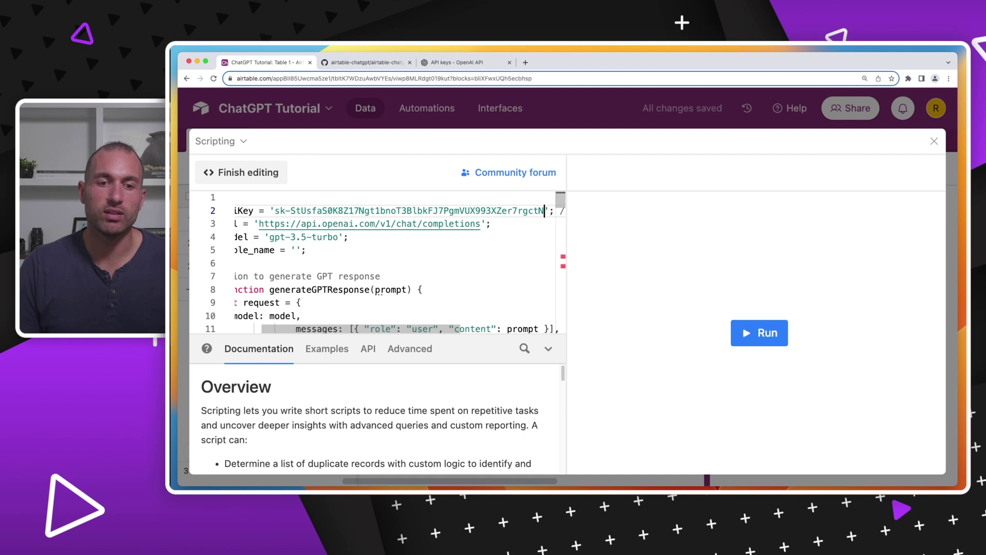
key("super+Left")
Set the script's table_name value to 'Table 1' in the side-panel editor.
left_click(935, 142)
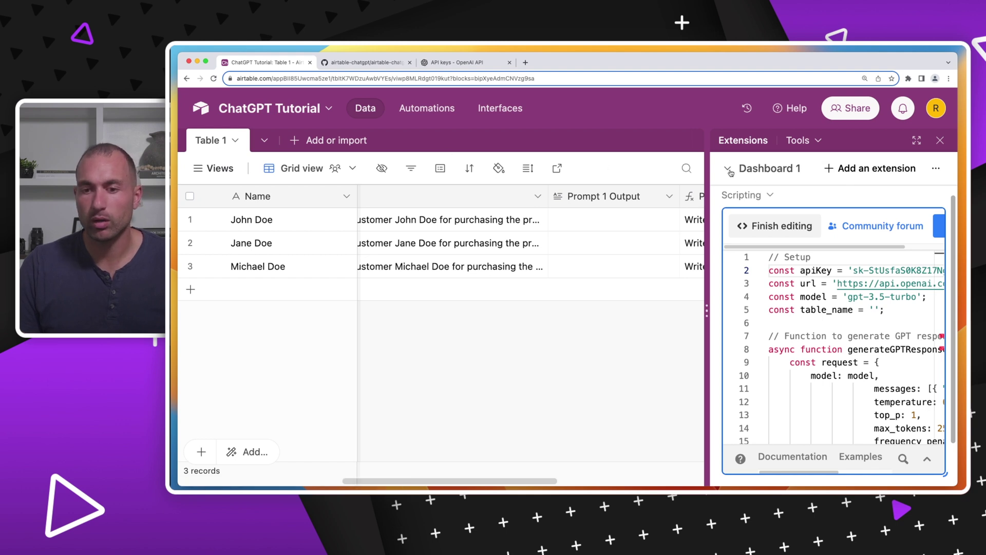
double_click(827, 308)
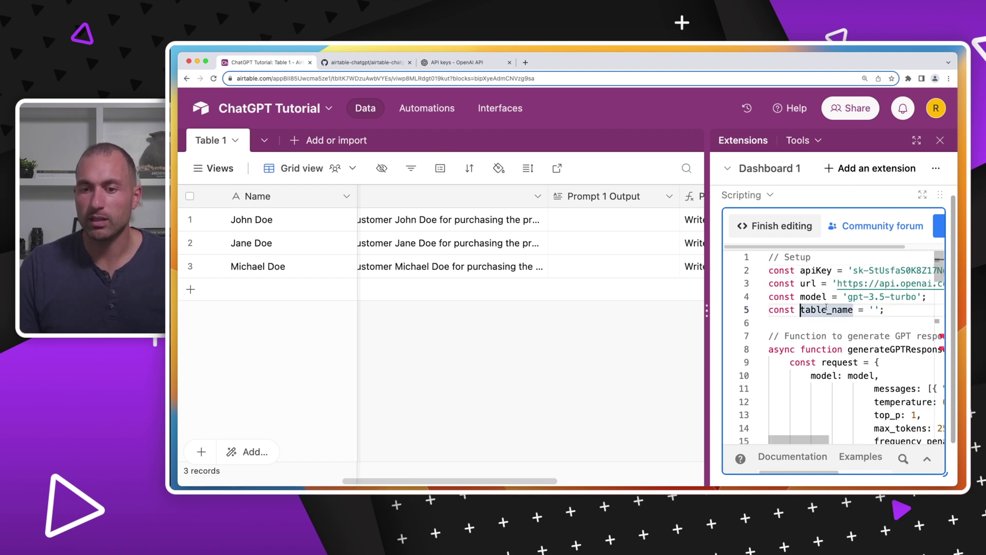
left_click(875, 308)
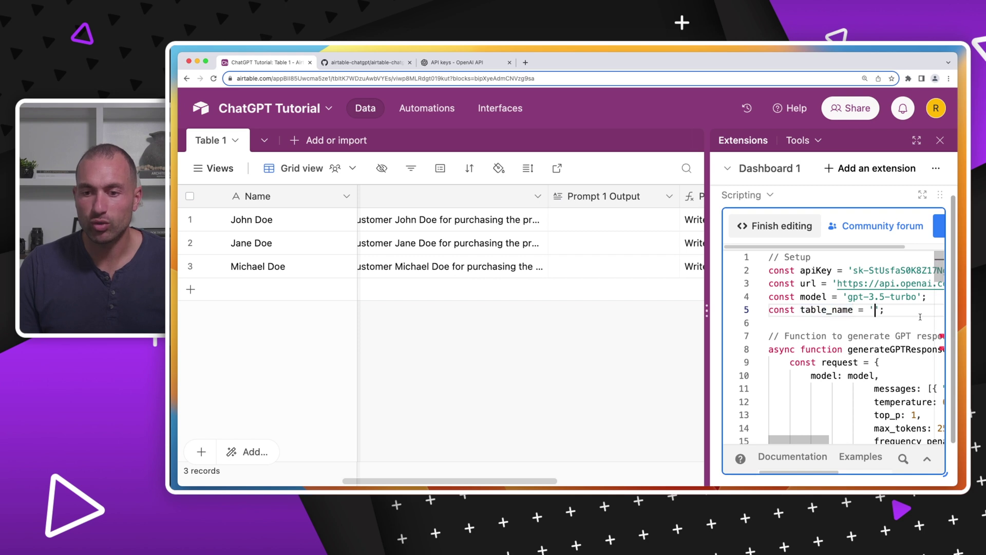
type("Table")
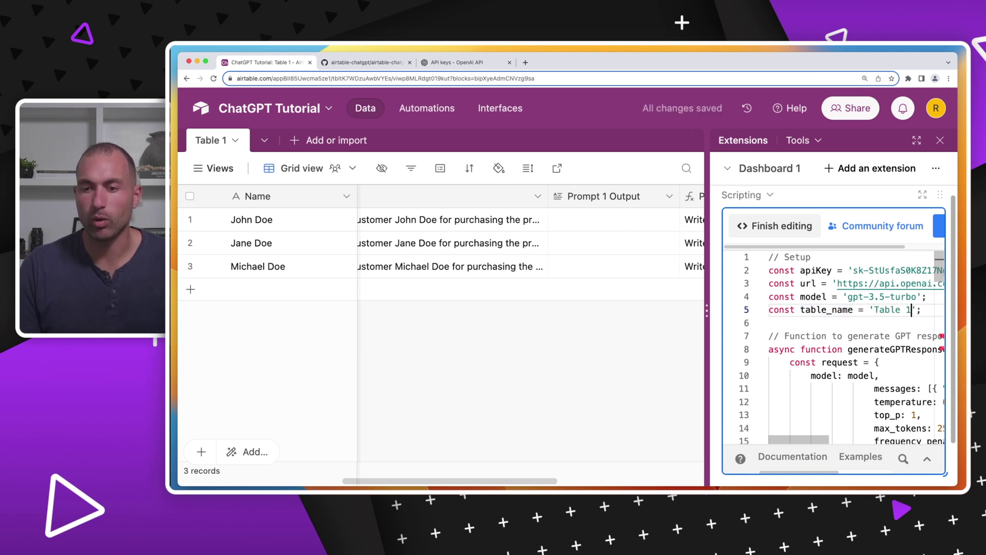
type(" 1")
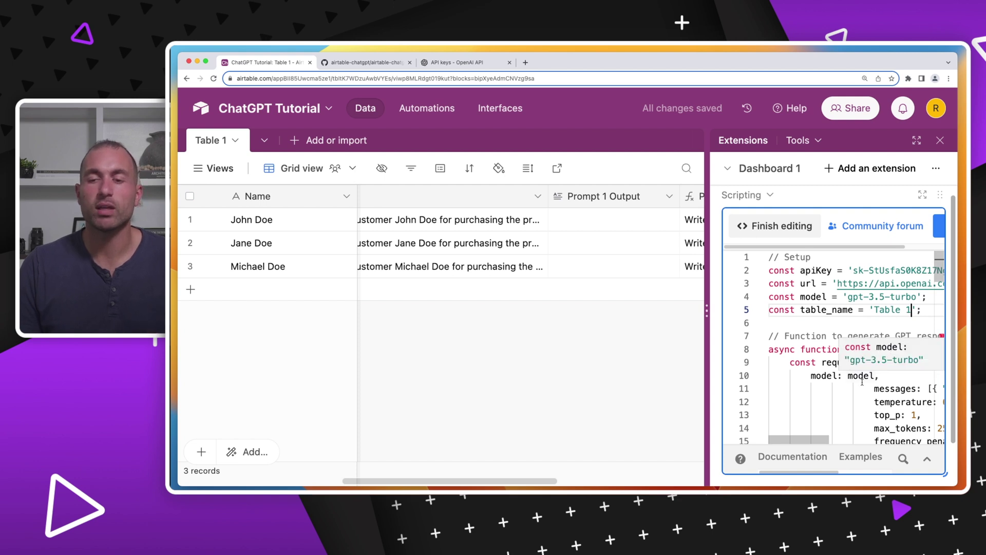
scroll(929, 237, "right", 3)
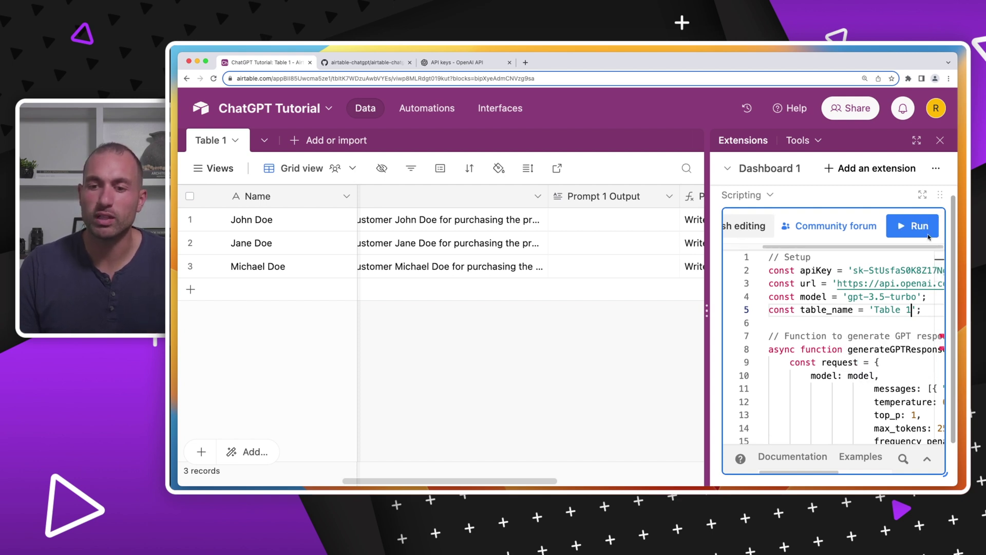
Run the script, picking the first customer's record to generate its Prompt 1 Output email.
left_click(919, 227)
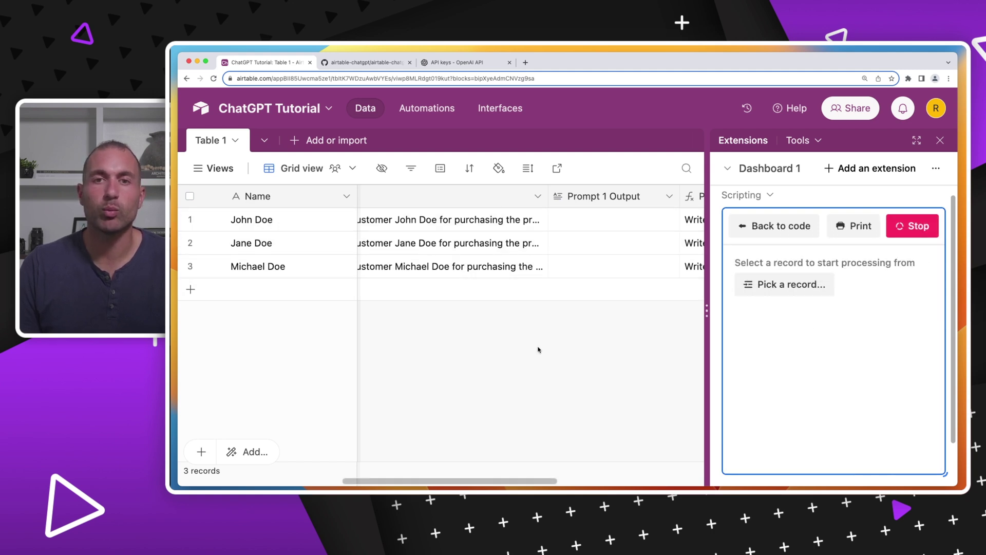
left_click(785, 286)
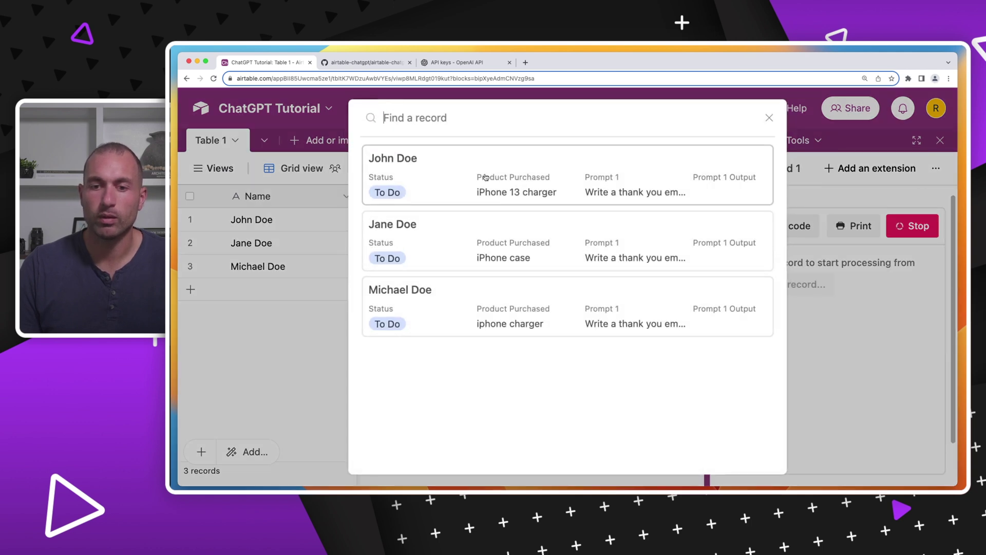
left_click(485, 177)
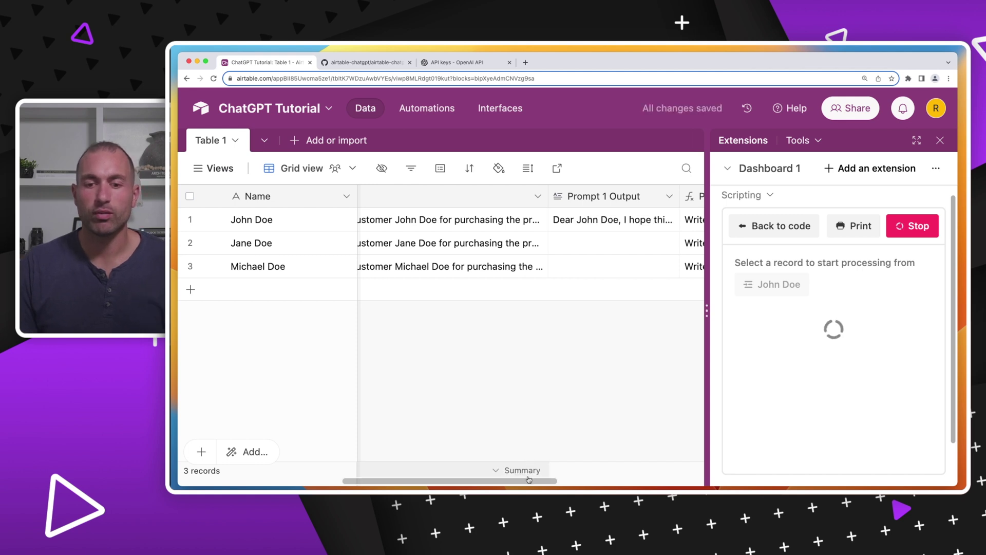
Once the script finishes, check Michael Doe's generated Prompt 1 and Prompt 2 output emails.
left_click_drag(529, 481, 600, 481)
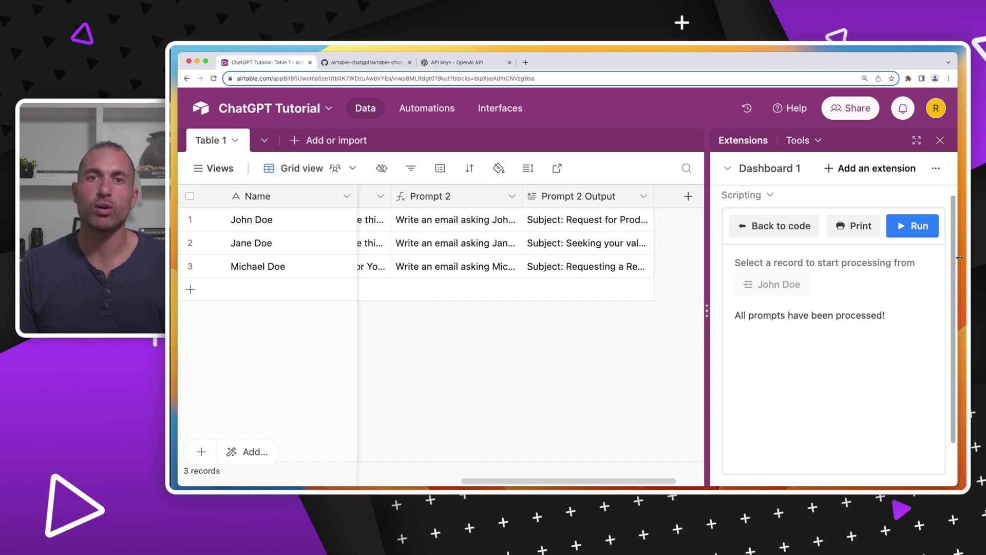
scroll(453, 276, "left", 3)
left_click(453, 276)
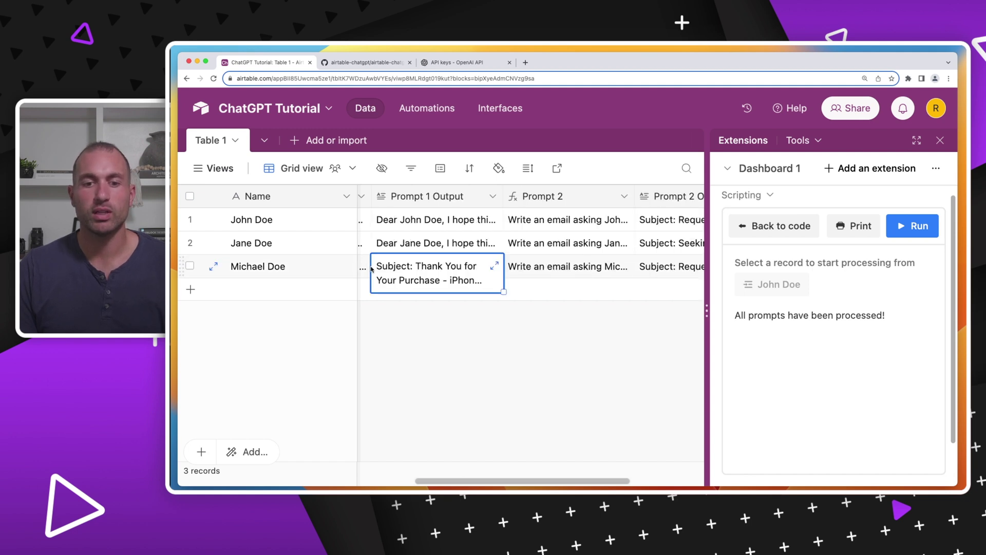
left_click(550, 272)
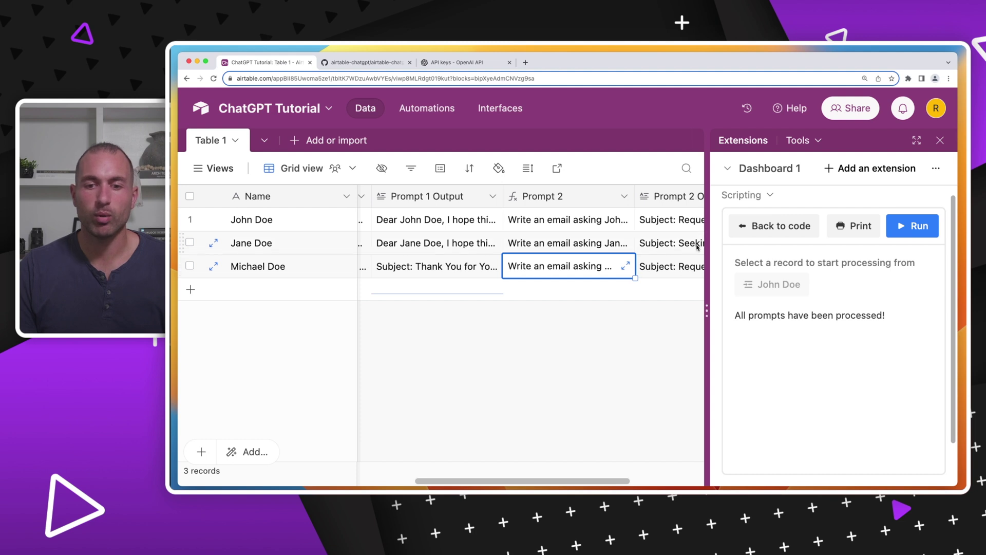
Hide the scripting extension and expand John Doe's Prompt 1 Output email to read in full.
left_click(942, 139)
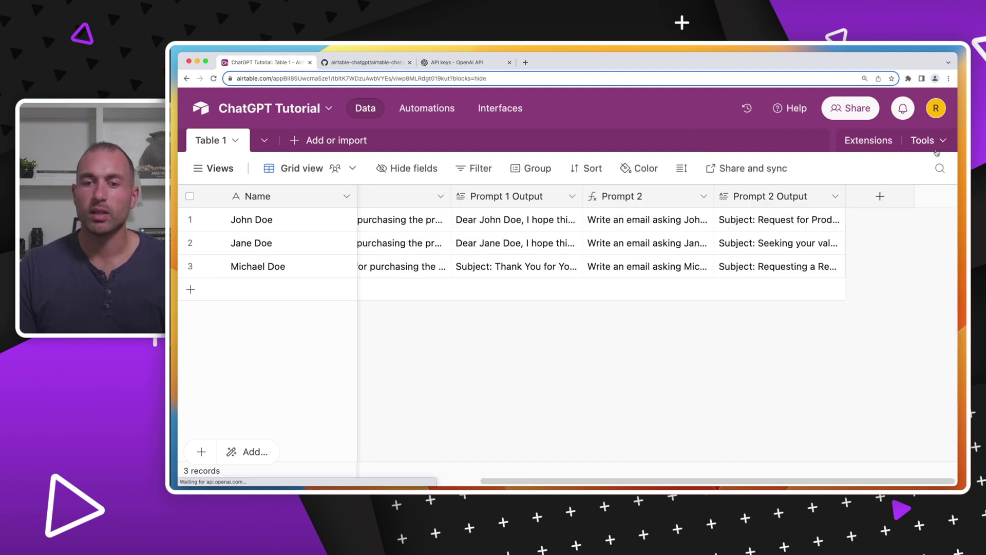
left_click(564, 226)
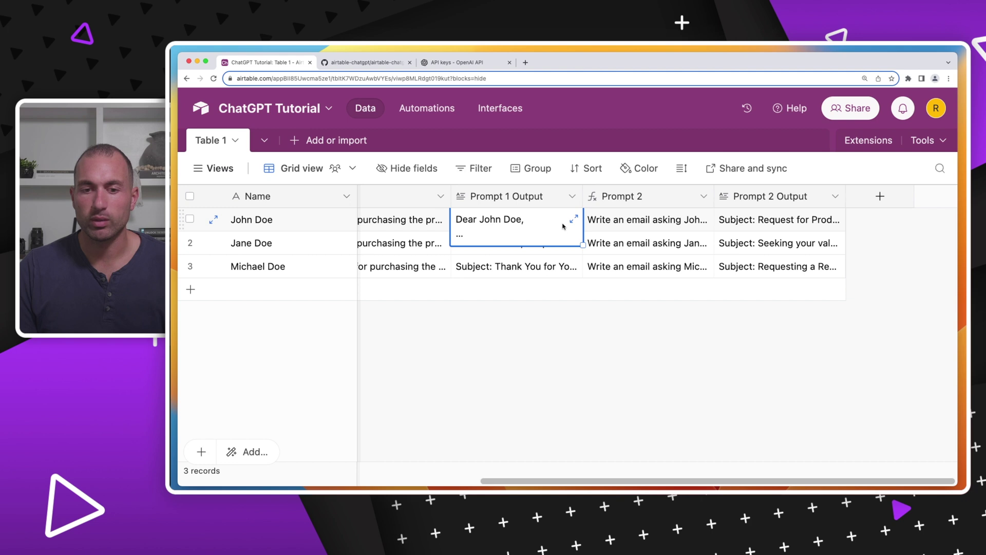
left_click(574, 219)
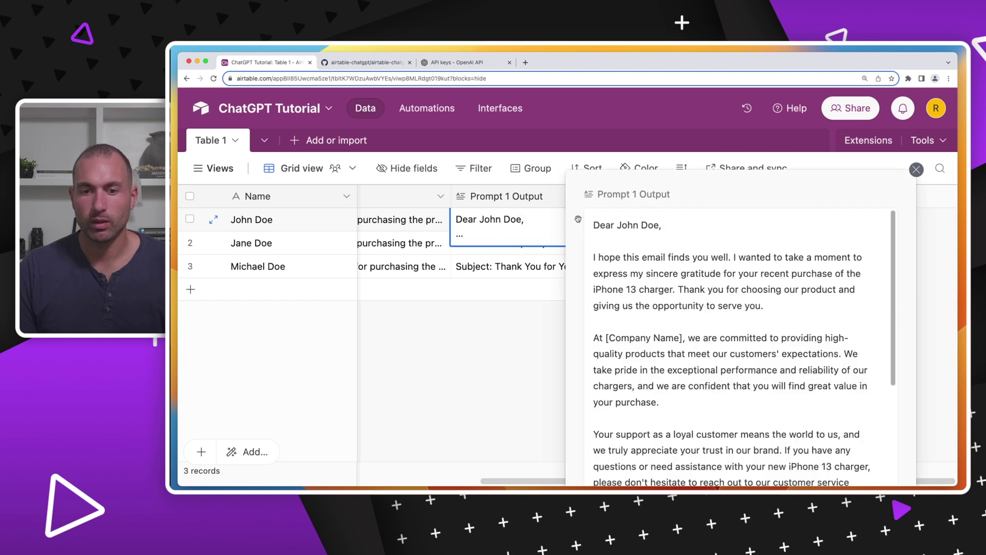
scroll(800, 297, "down", 1)
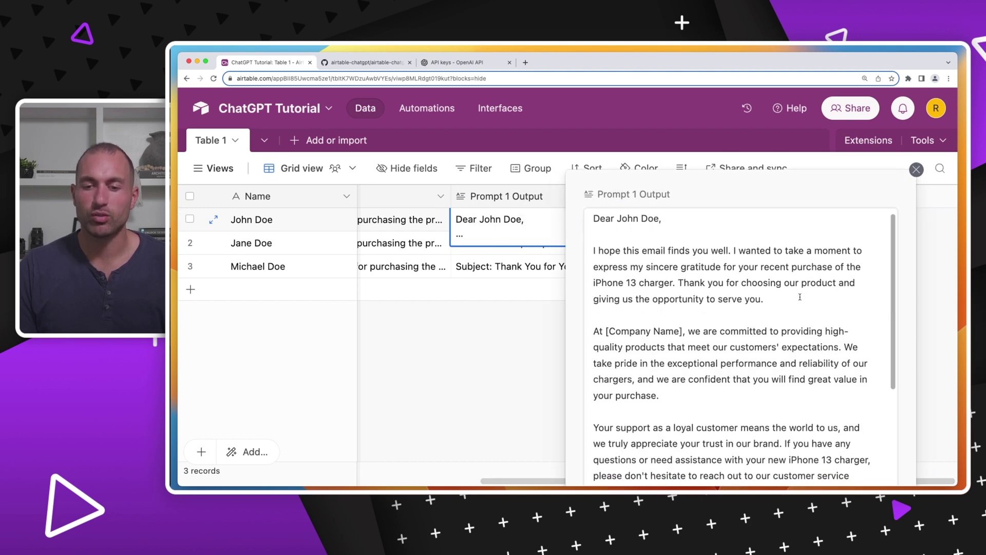
scroll(800, 297, "down", 1)
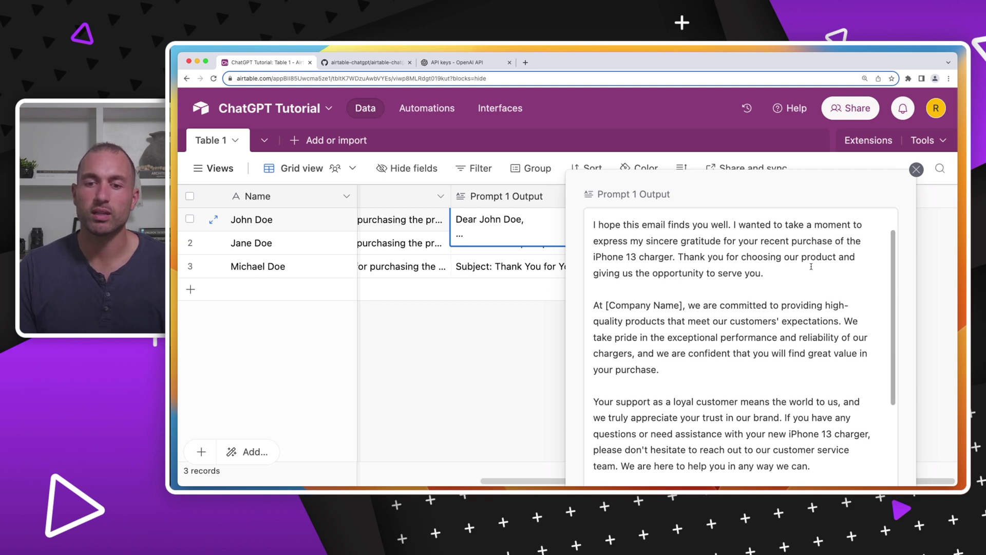
scroll(811, 267, "down", 2)
scroll(811, 267, "down", 1)
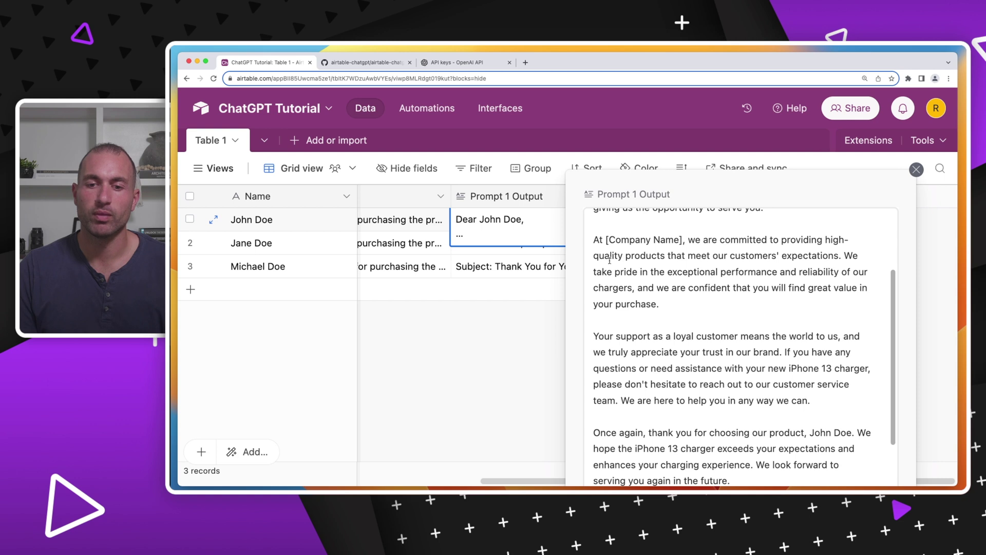
left_click_drag(608, 239, 688, 241)
left_click(701, 268)
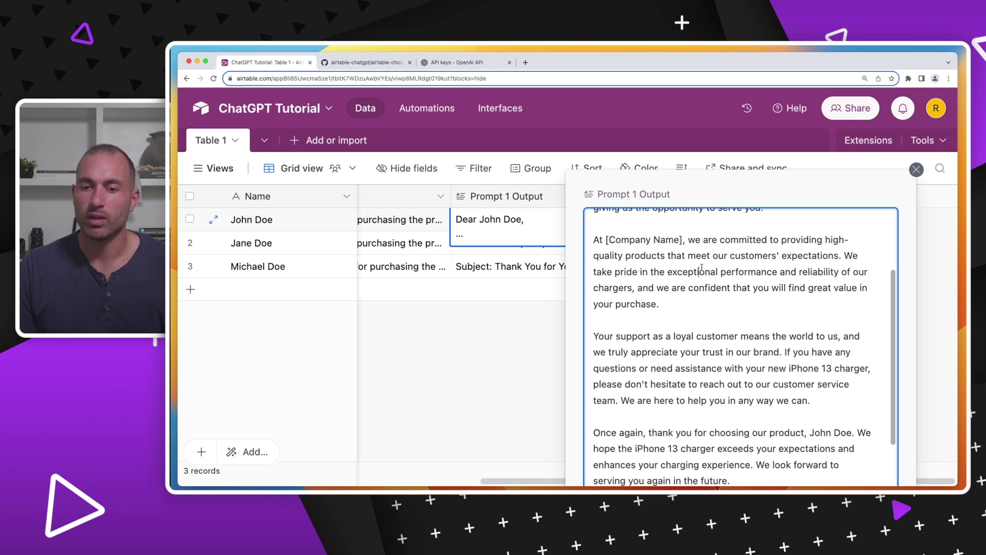
scroll(702, 267, "down", 2)
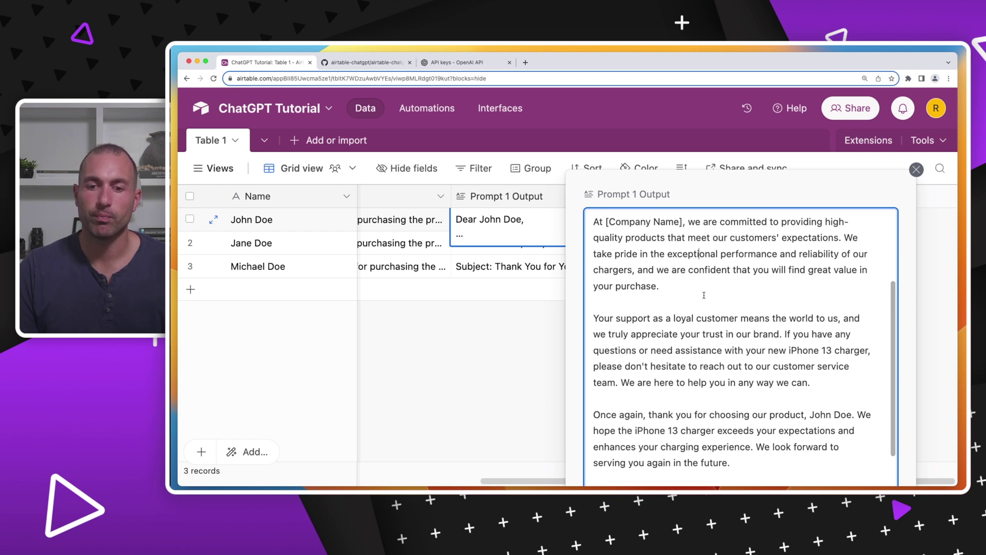
scroll(725, 285, "down", 1)
scroll(725, 285, "down", 3)
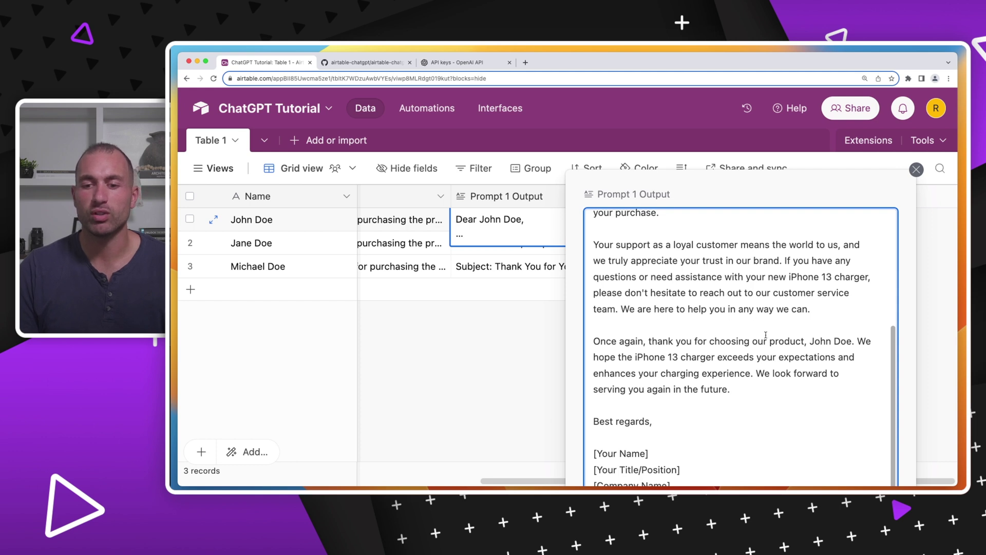
Highlight the email's closing sentence and placeholder signature lines, then close the email view.
left_click_drag(637, 372, 729, 386)
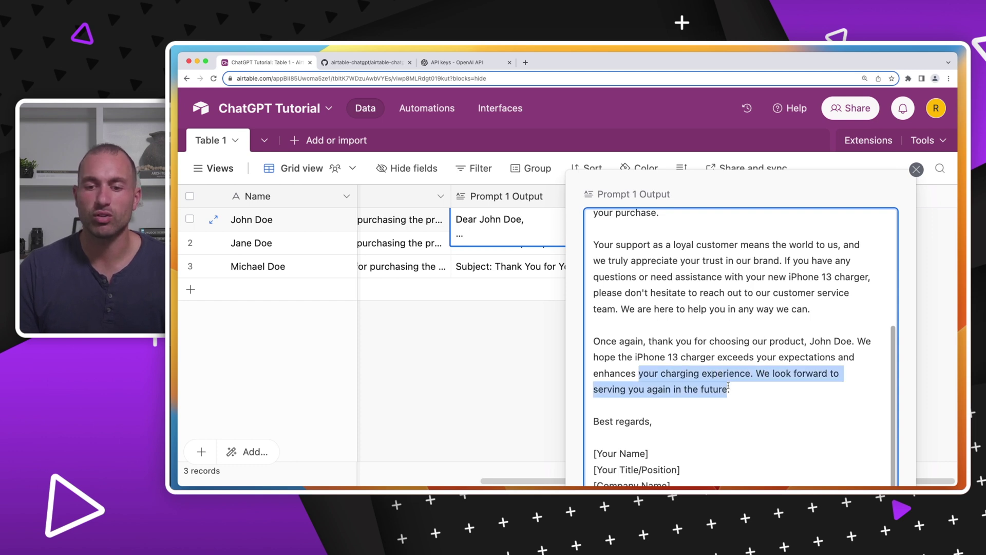
left_click(750, 401)
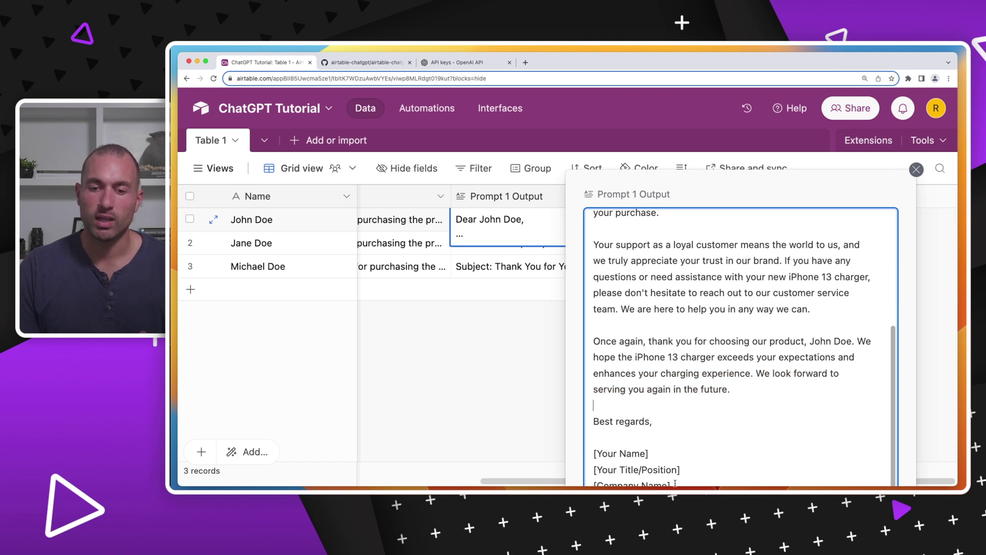
left_click_drag(674, 484, 582, 451)
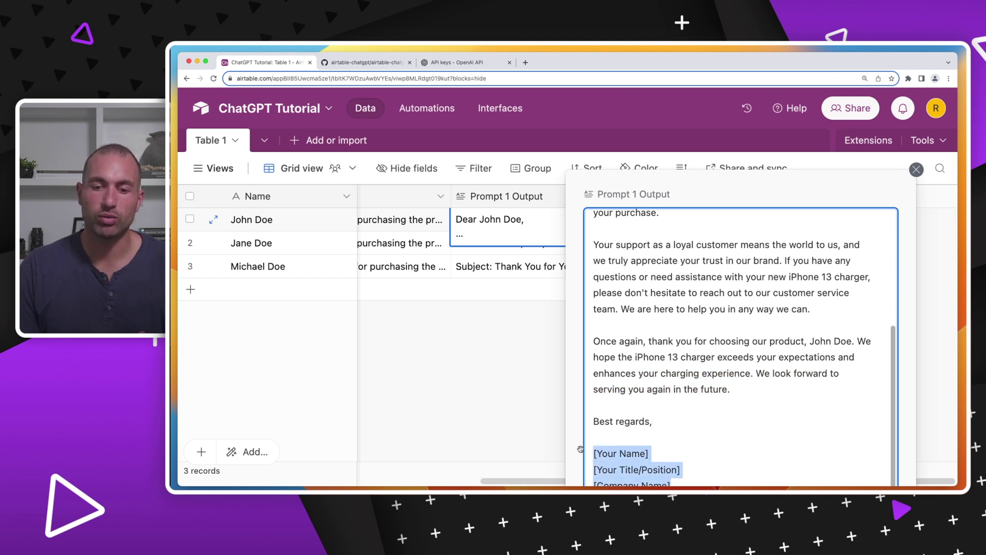
left_click(692, 442)
scroll(709, 391, "up", 5)
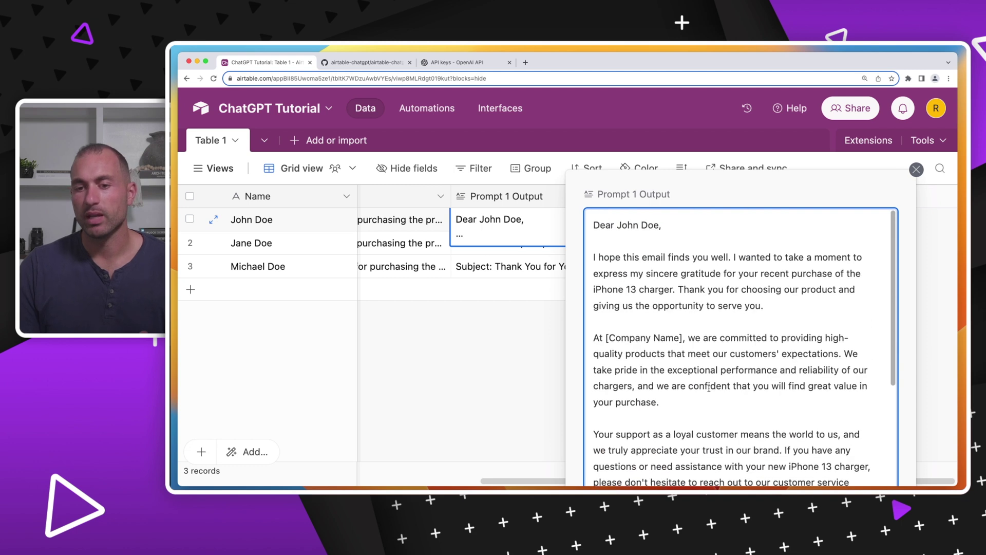
left_click(917, 169)
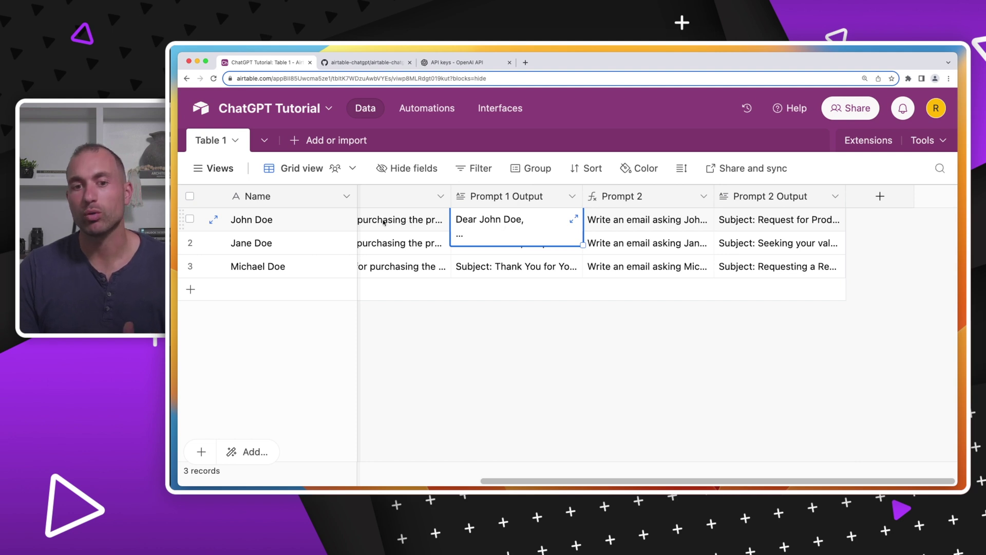
Open the Prompt 1 field's formula for editing.
left_click(387, 221)
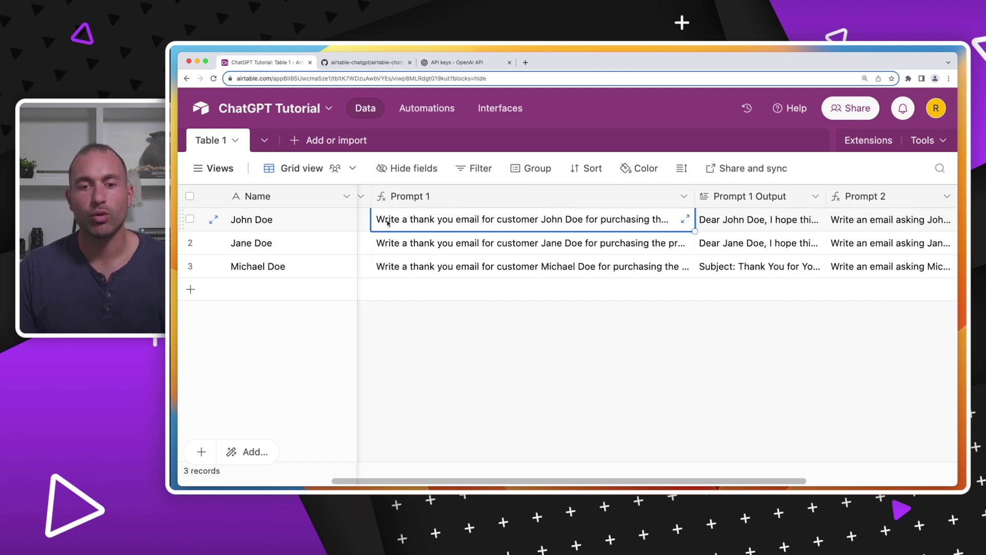
left_click(684, 196)
left_click(575, 230)
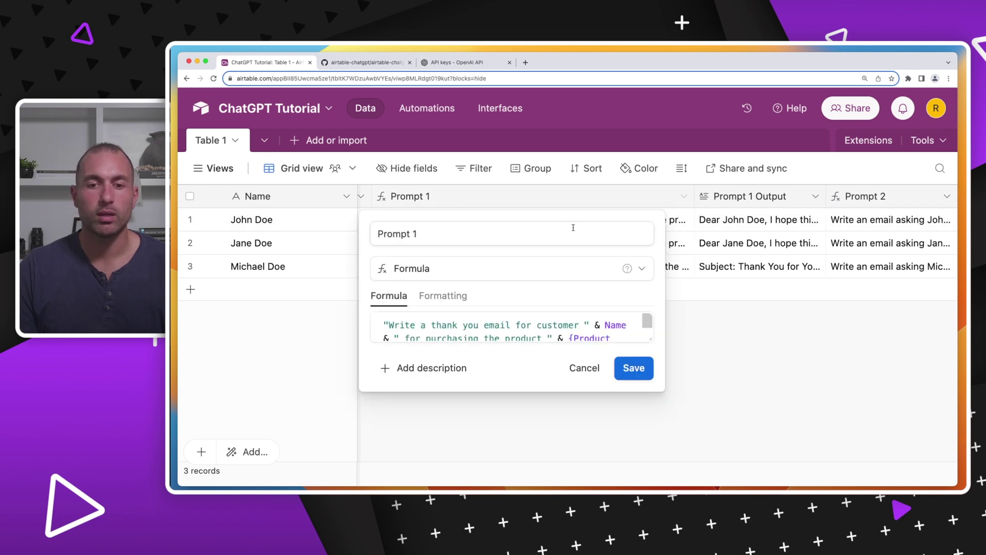
scroll(434, 326, "down", 2)
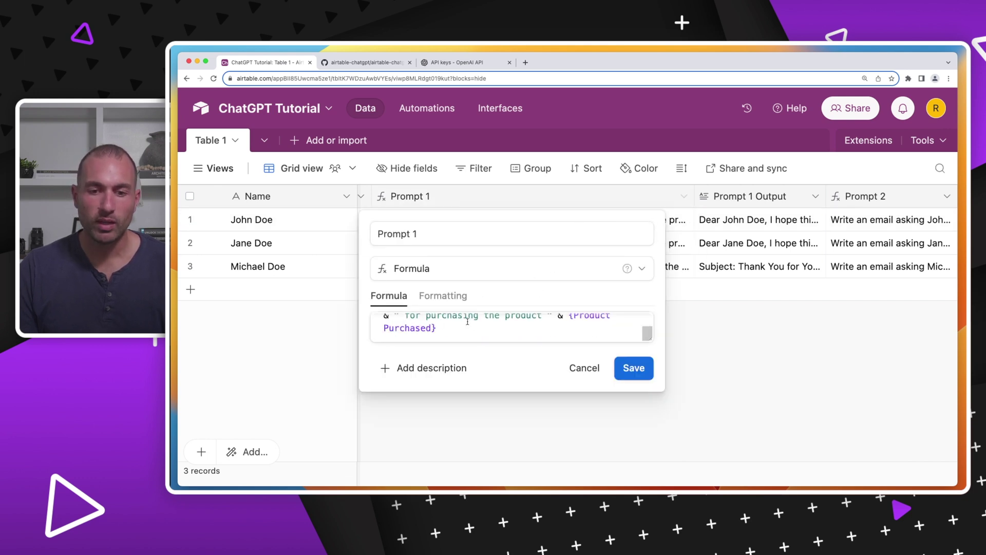
scroll(467, 325, "up", 2)
scroll(491, 326, "down", 2)
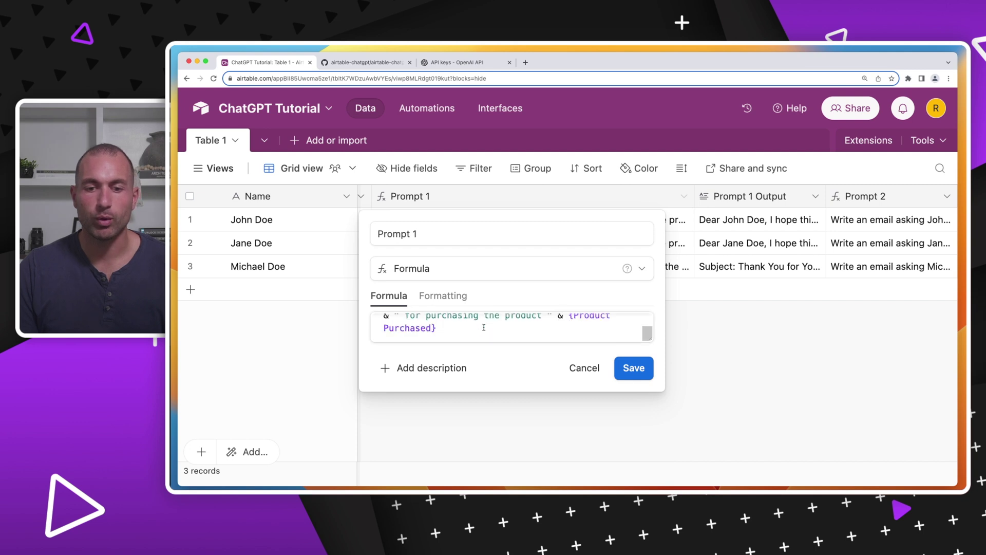
scroll(546, 323, "up", 2)
scroll(516, 328, "down", 2)
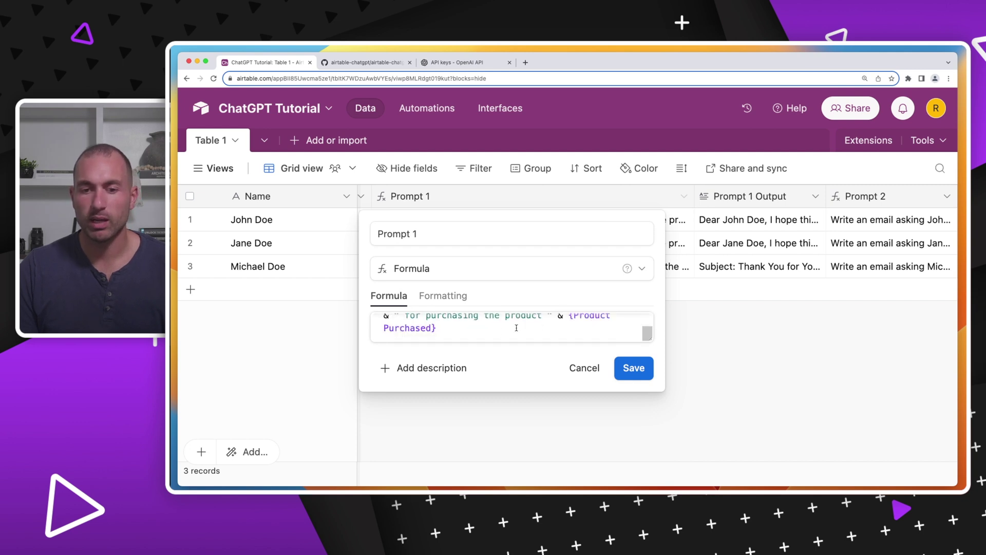
Append & " do not include any place holder information." to the Prompt 1 formula and save.
left_click(502, 329)
type("& ")
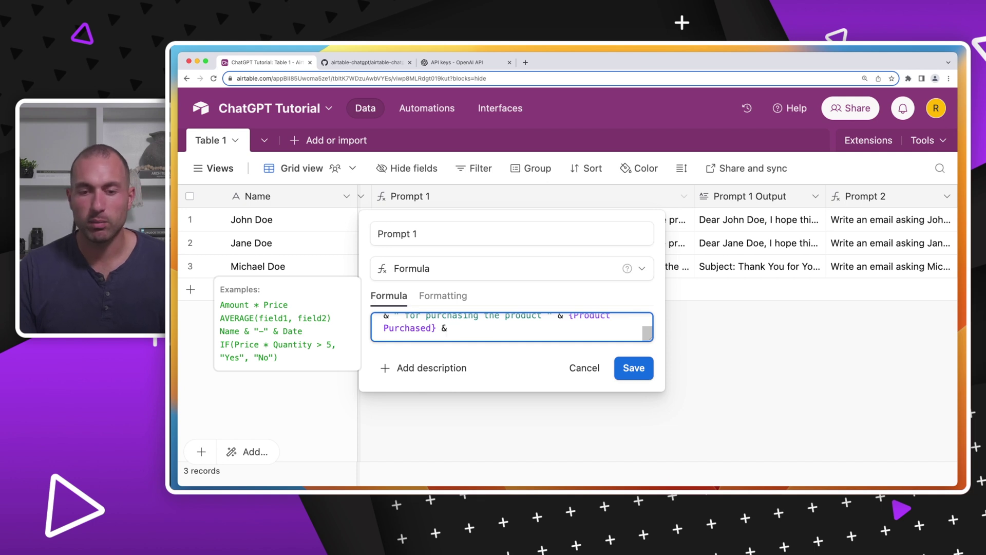
type("\"\" do not include an")
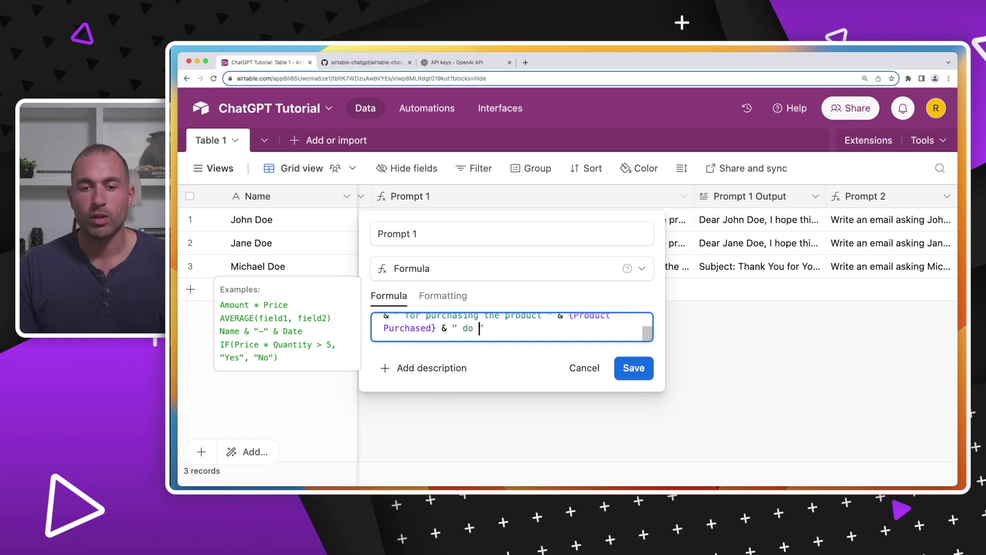
type("y placegol")
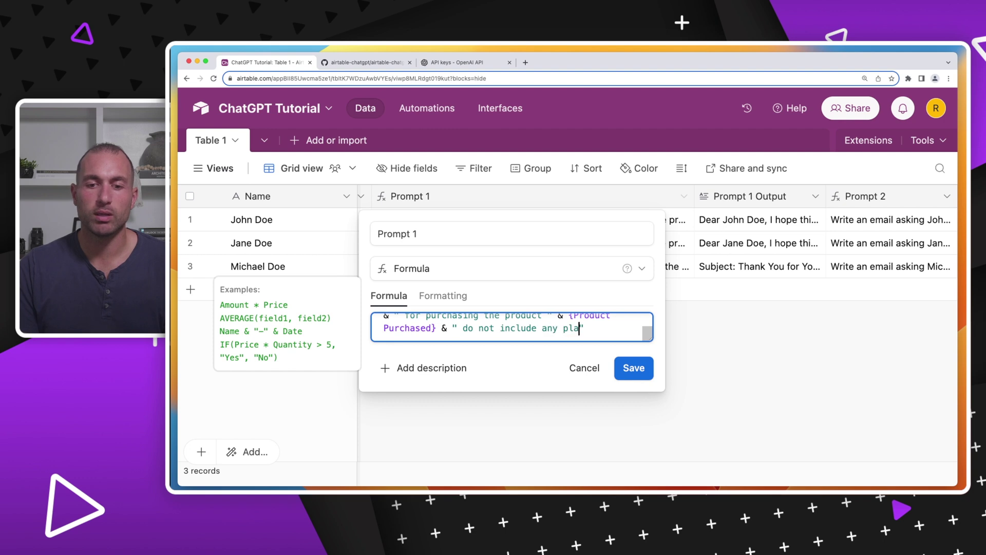
key("BackSpace")
key("BackSpace")
key("BackSpace")
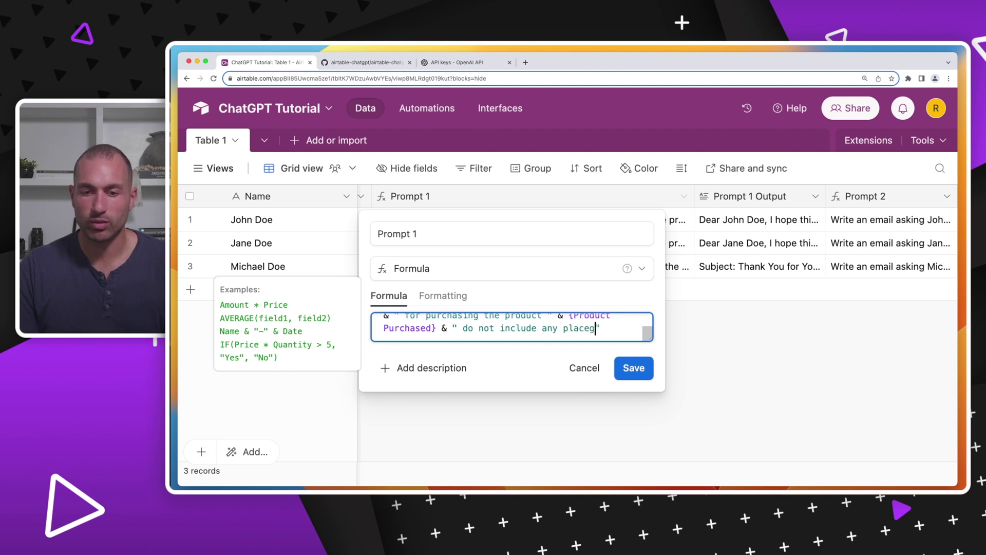
type("holder information.")
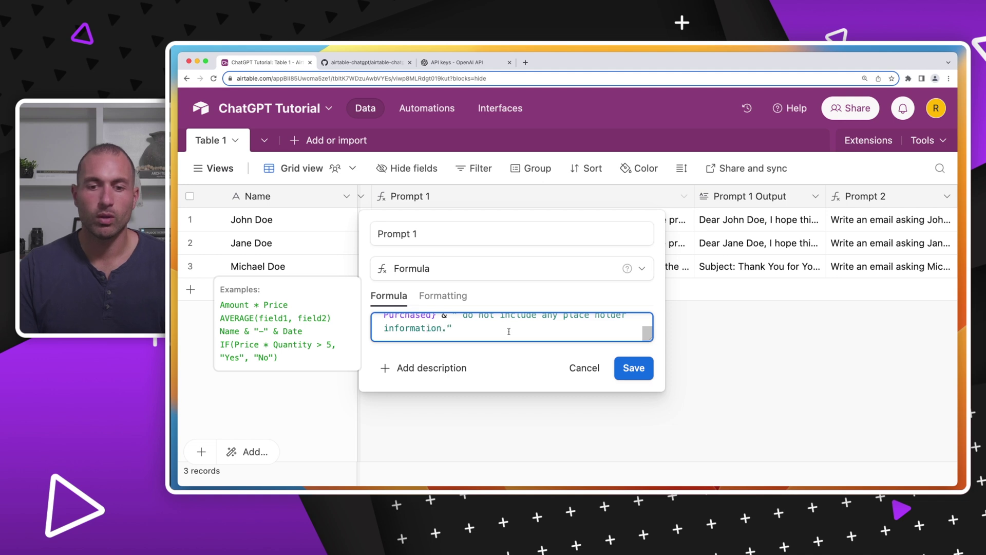
left_click(633, 368)
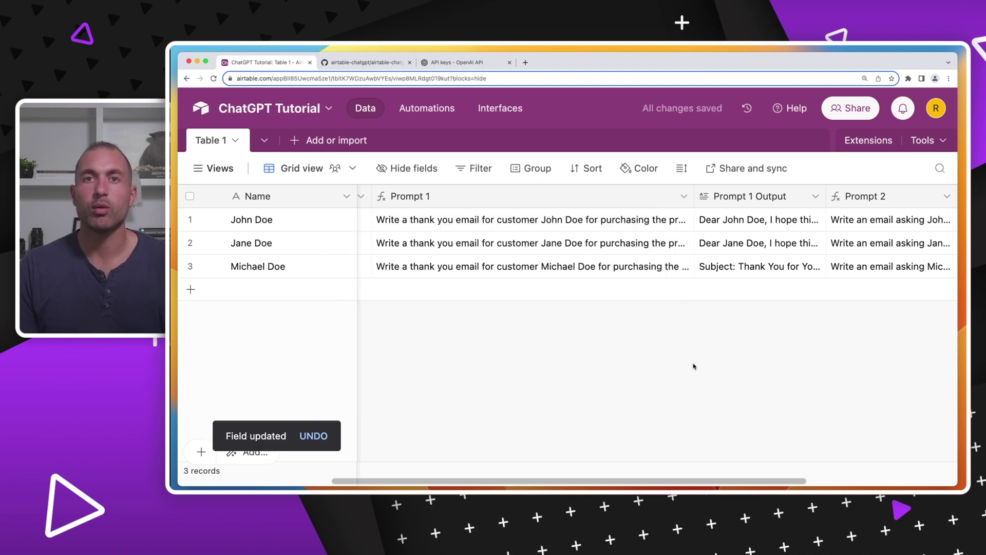